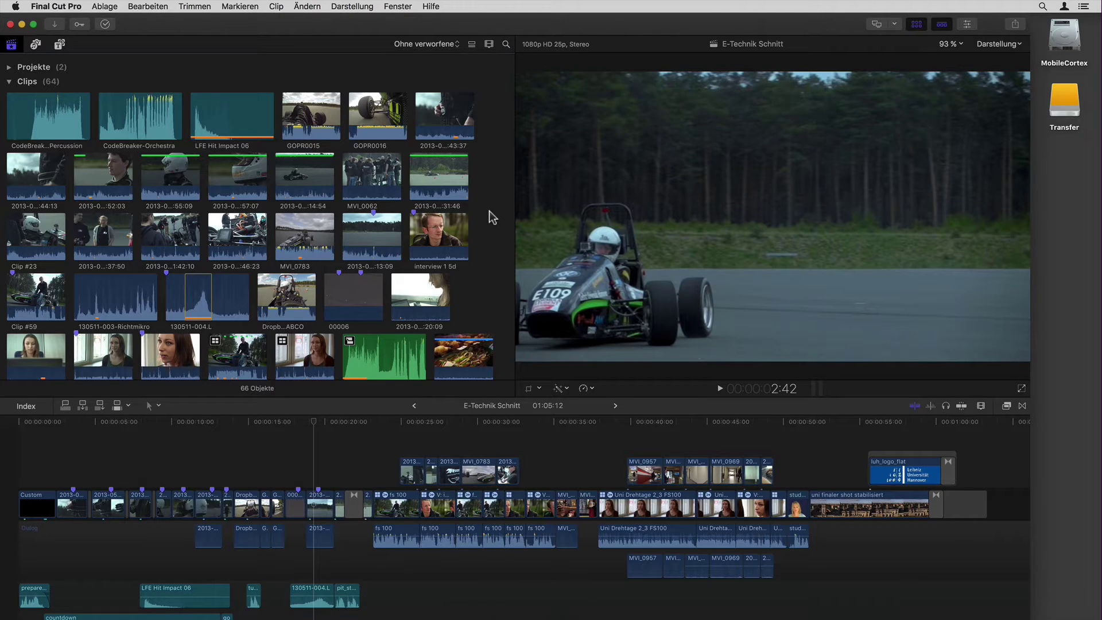
Preview the LFE Hit Impact 06 clip and cue the timeline playhead to about 19 seconds
left_click(489, 230)
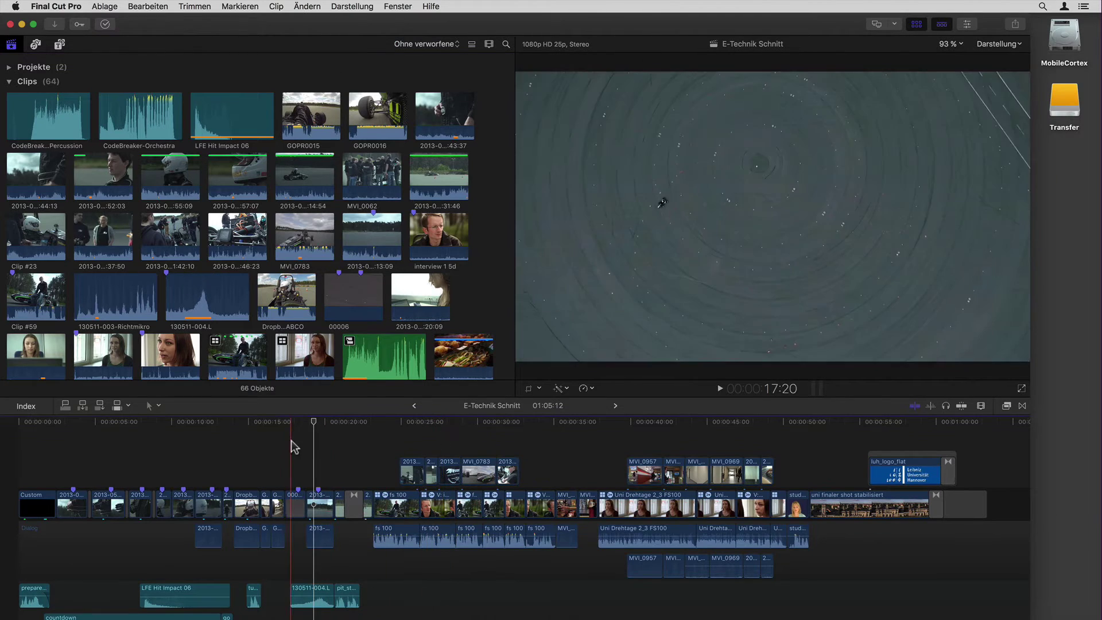
left_click(320, 439)
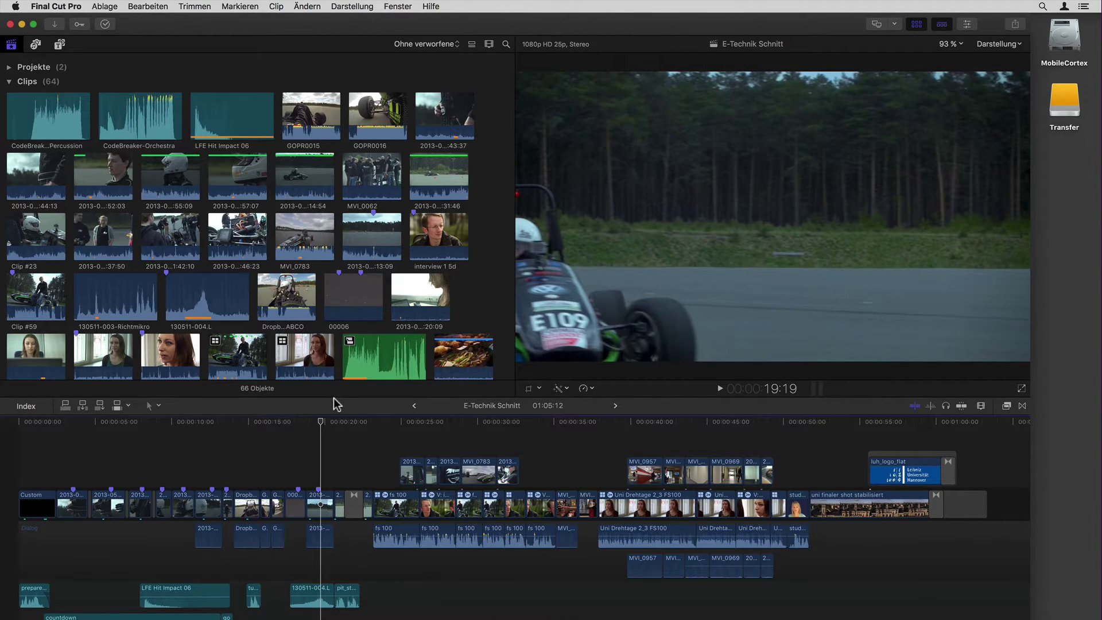
key("super+Tab")
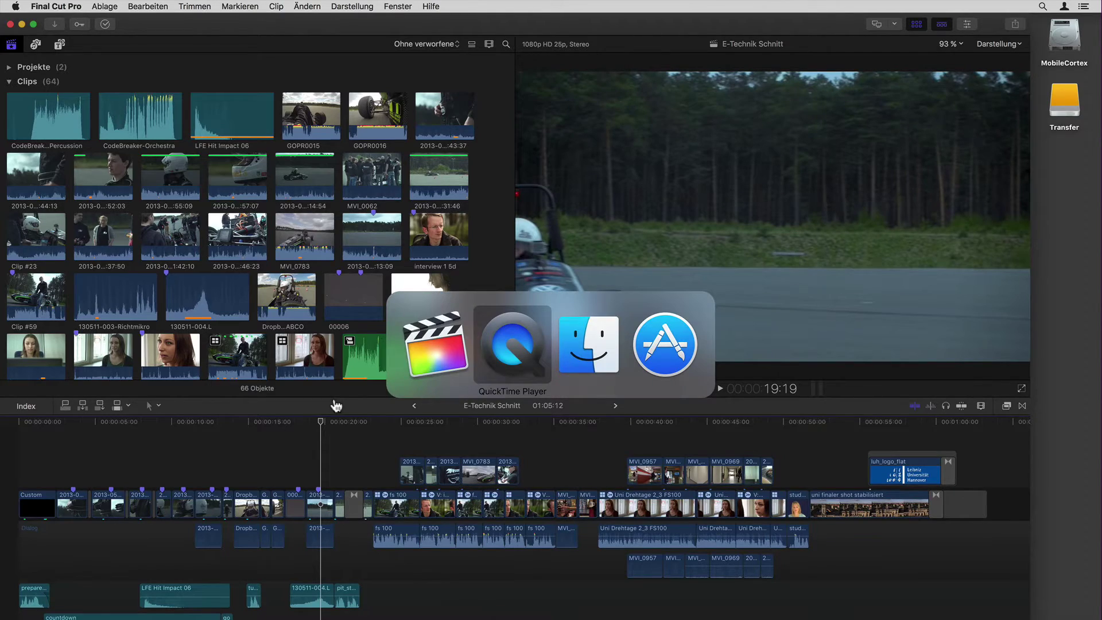
Review the Final Cut Pro X 10.3.2 new-features notes in the App Store, then close it
key("super+Tab")
key("super+Tab")
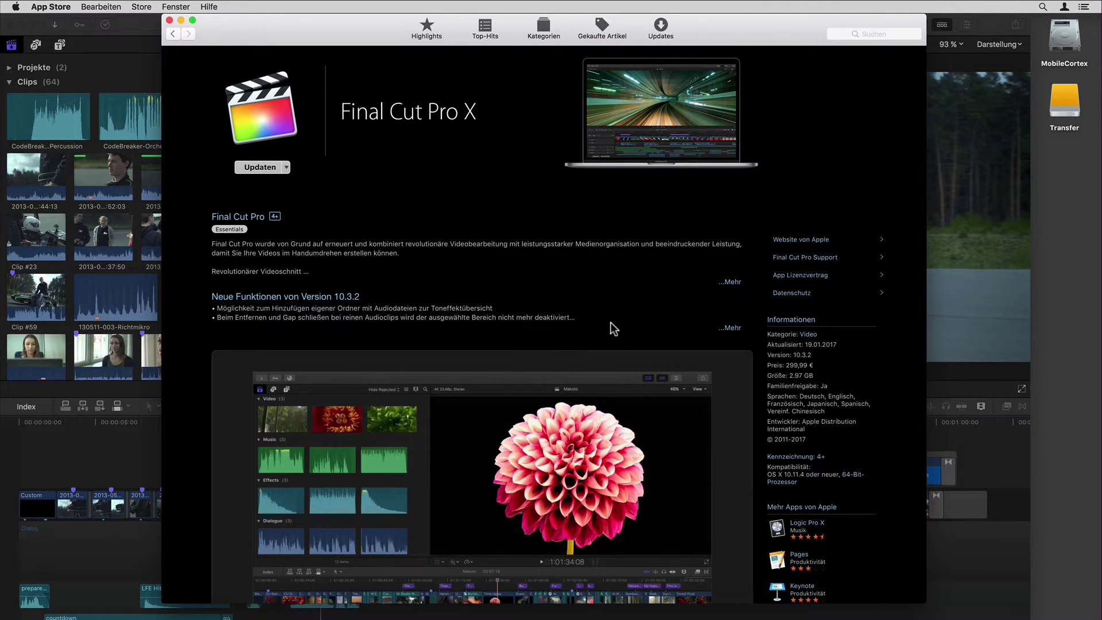
scroll(615, 327, "down", 1)
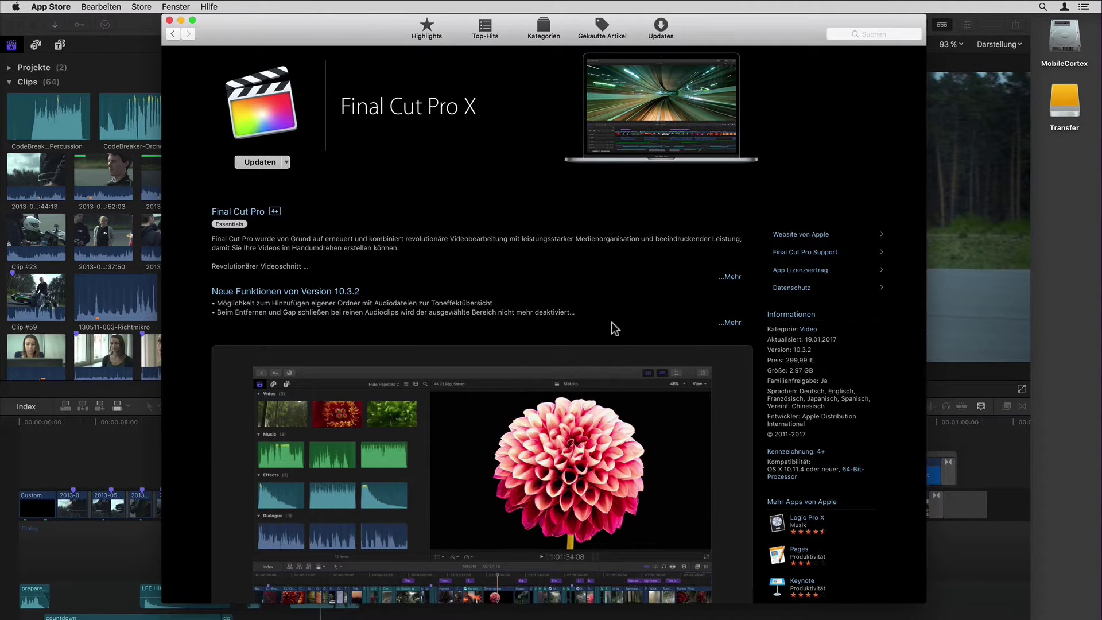
scroll(614, 327, "up", 1)
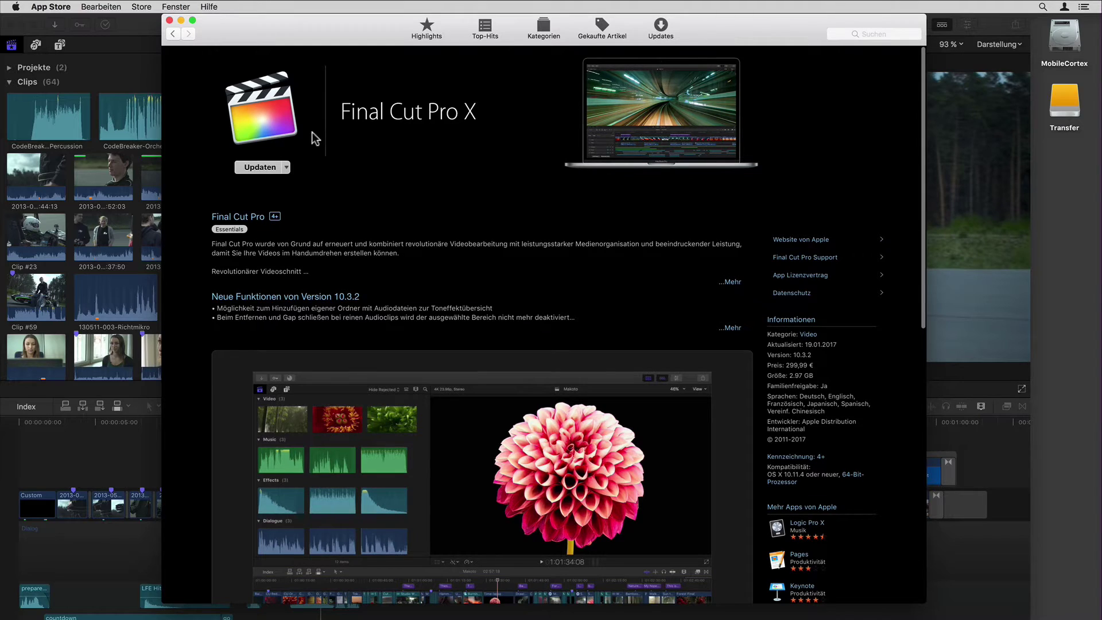
left_click(168, 20)
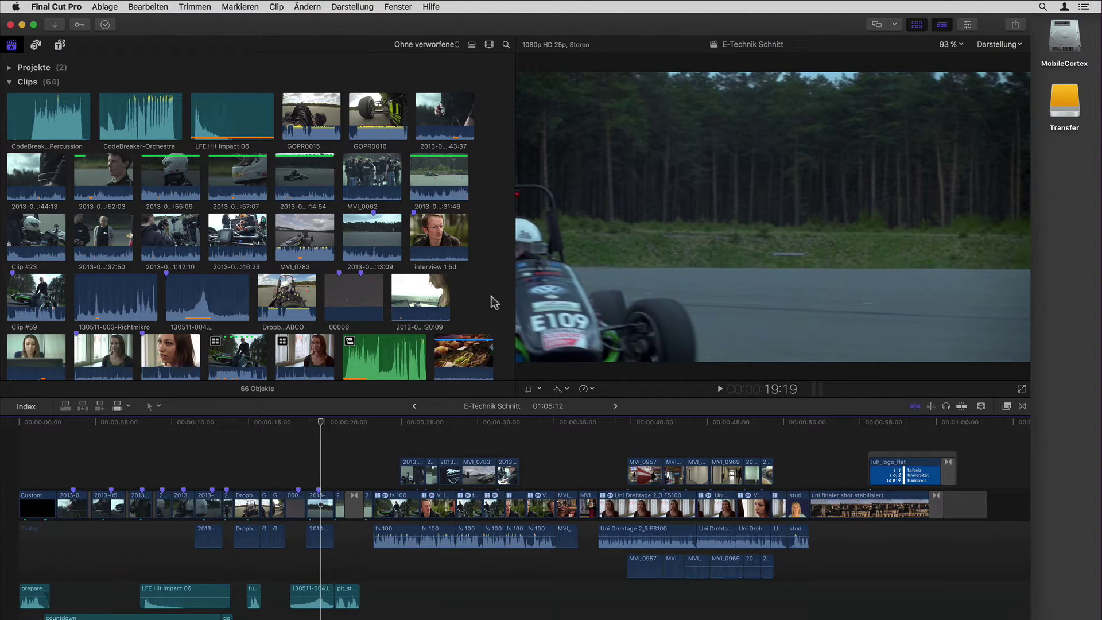
Hide Final Cut Pro, open the Transfer drive, and browse RSK Music Lib > Premiumbeat > Green Fever
key("super+h")
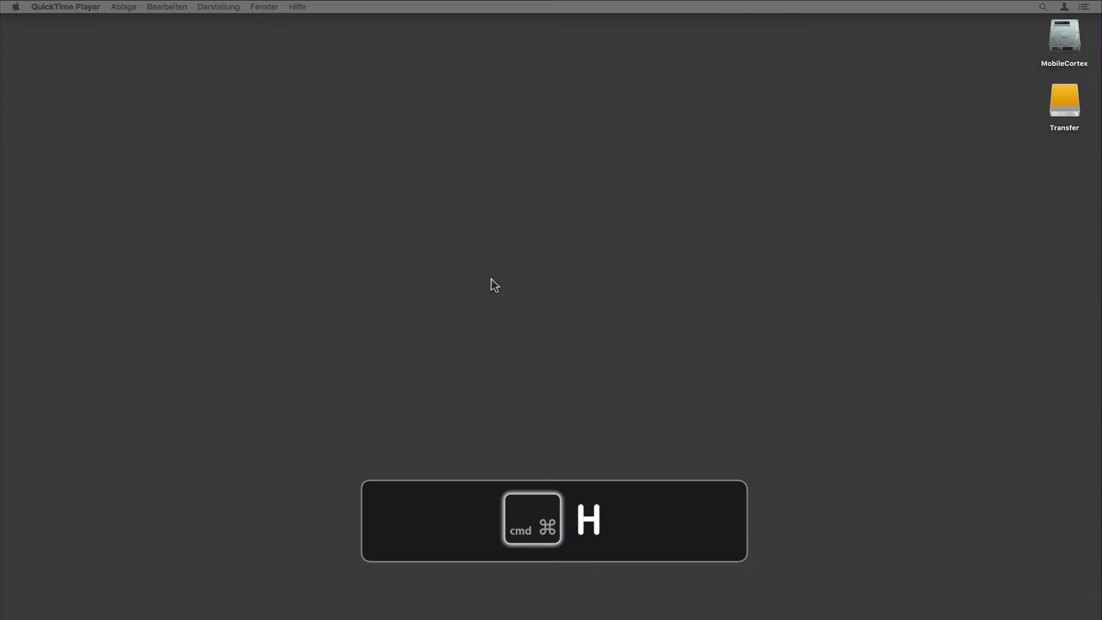
double_click(1059, 116)
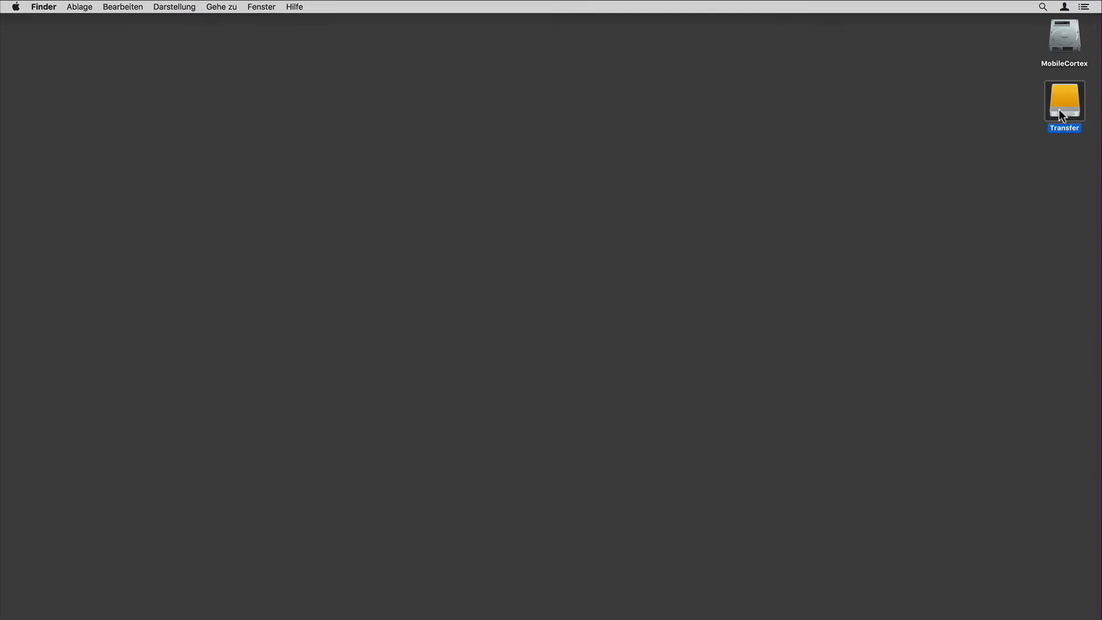
left_click_drag(581, 72, 675, 125)
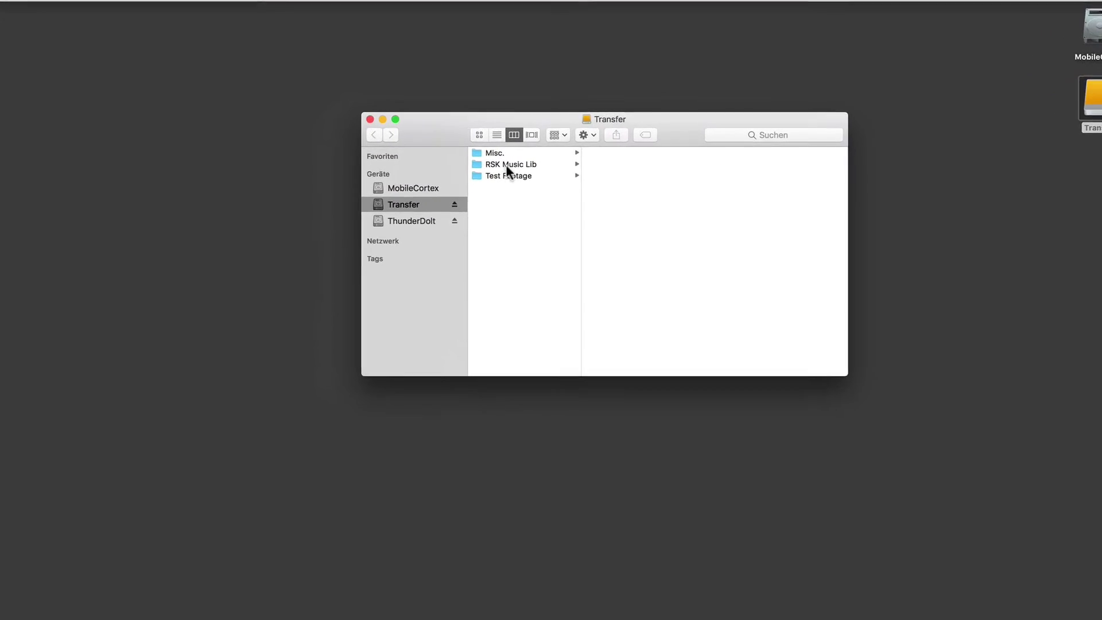
left_click(506, 166)
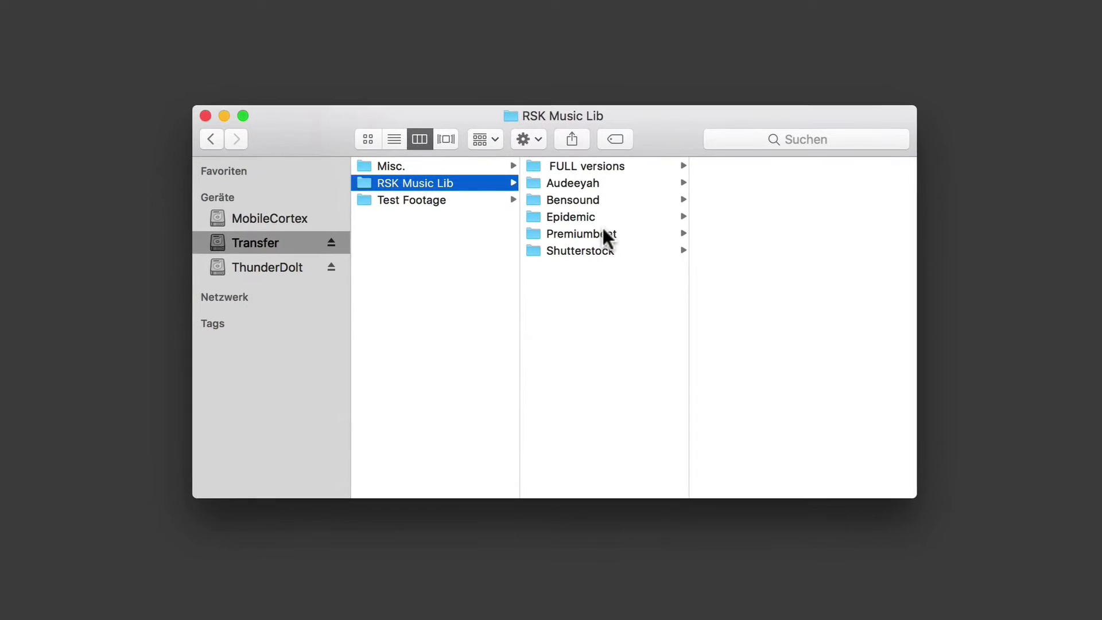
left_click(586, 233)
left_click(718, 250)
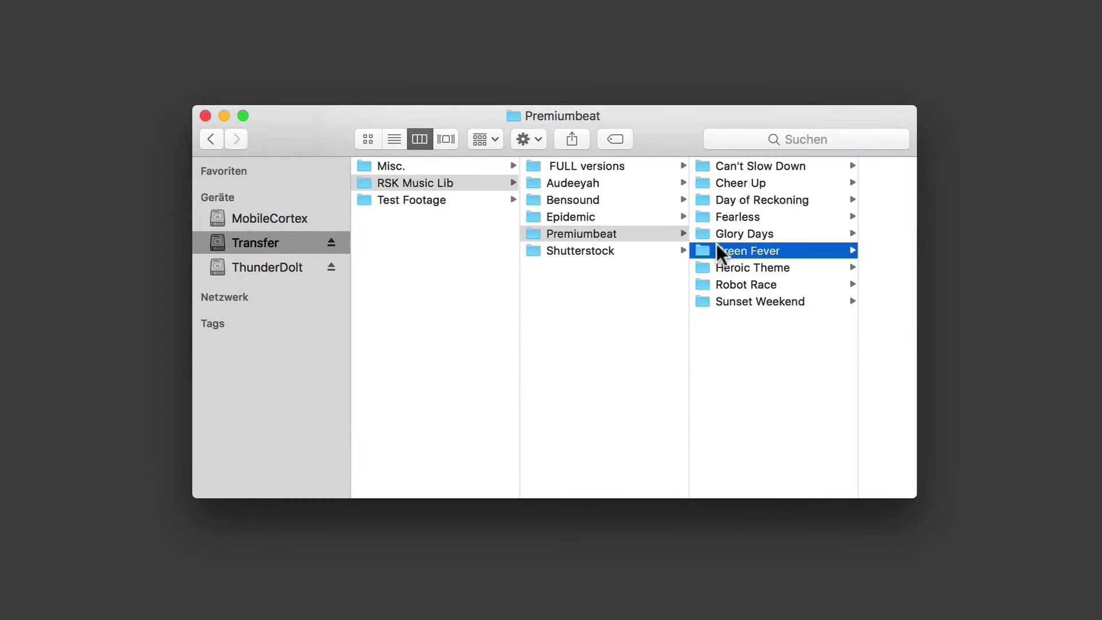
scroll(505, 252, "left", 4)
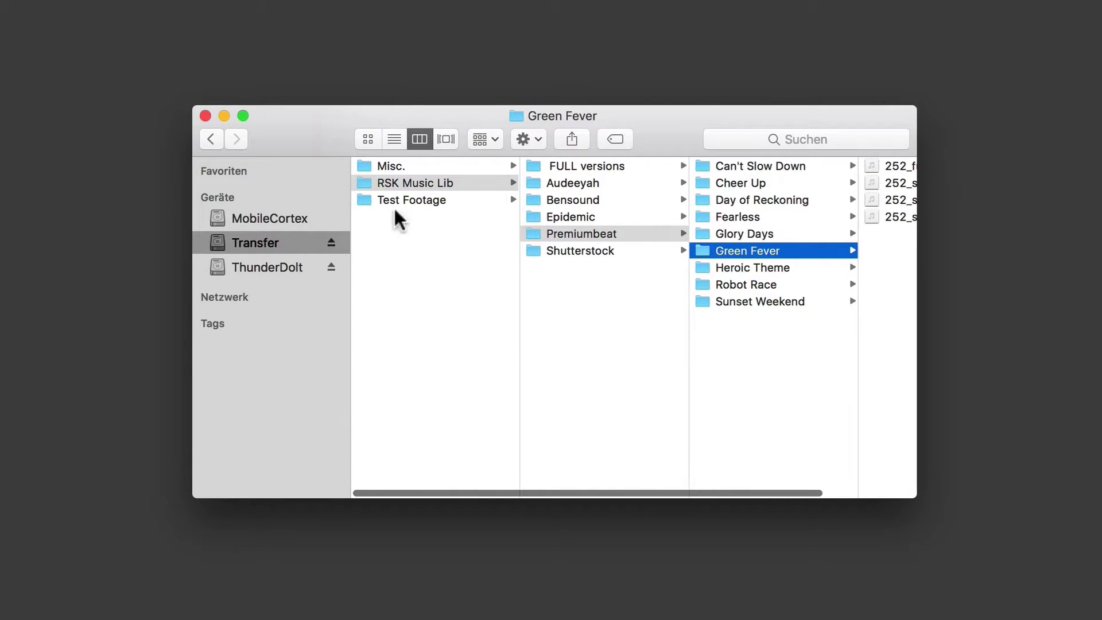
left_click(363, 184)
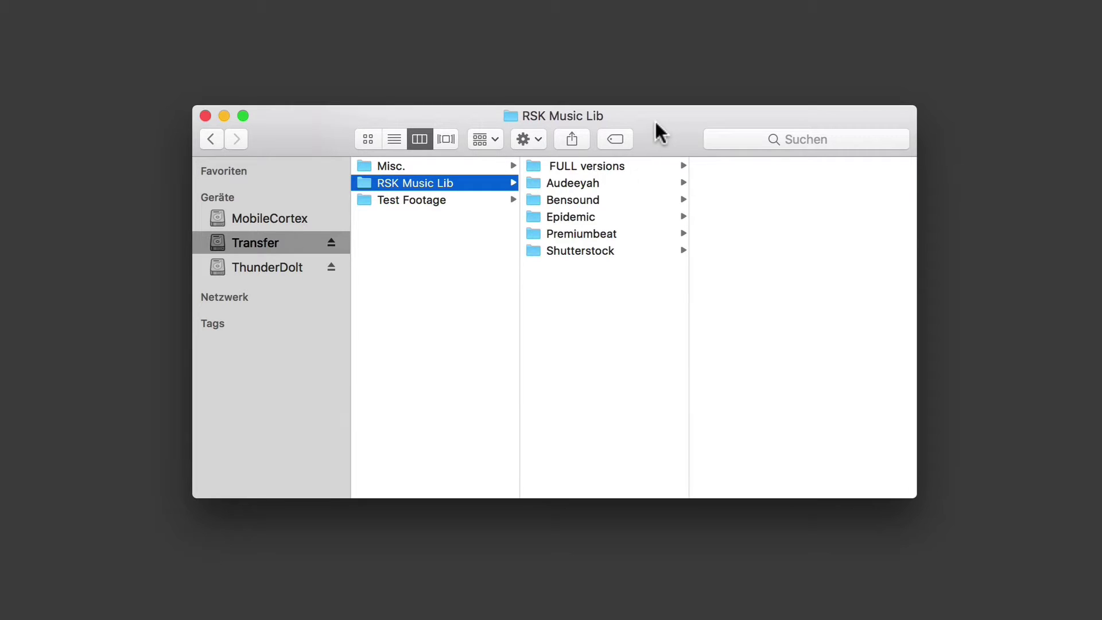
Inspect the Shutterstock, Audeeyah, Epidemic and Premiumbeat track folders, ending back at RSK Music Lib
left_click(582, 249)
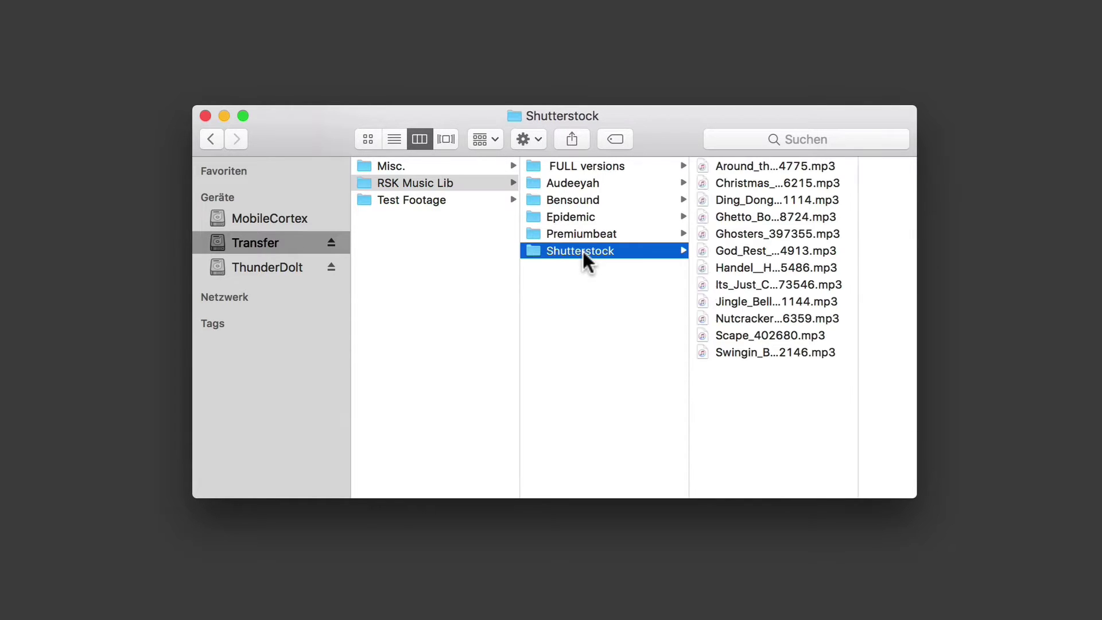
left_click(576, 187)
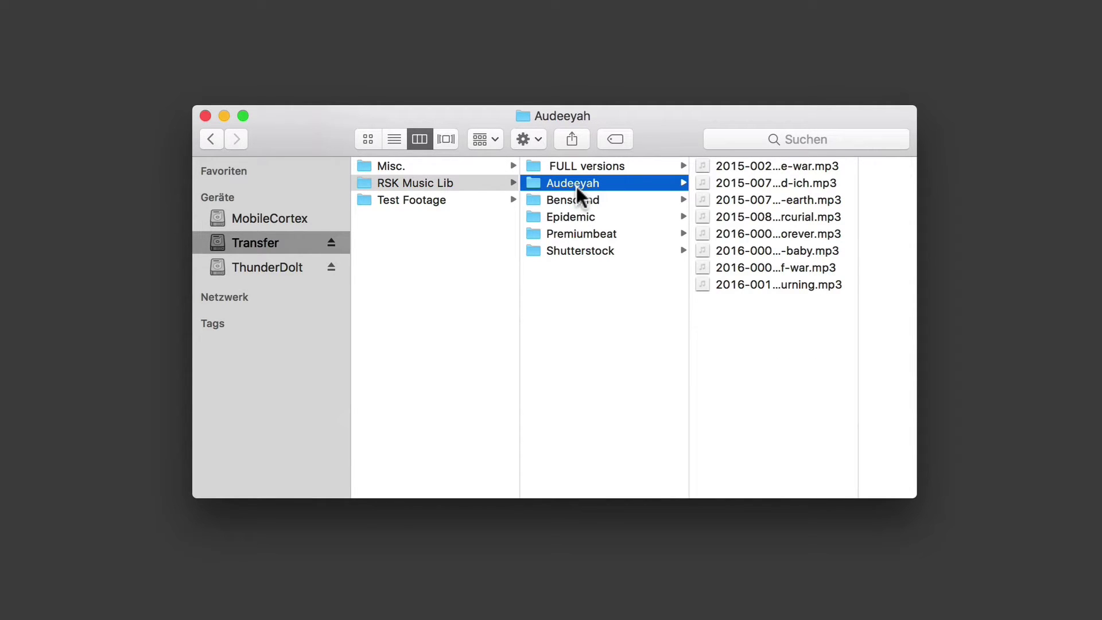
left_click(569, 211)
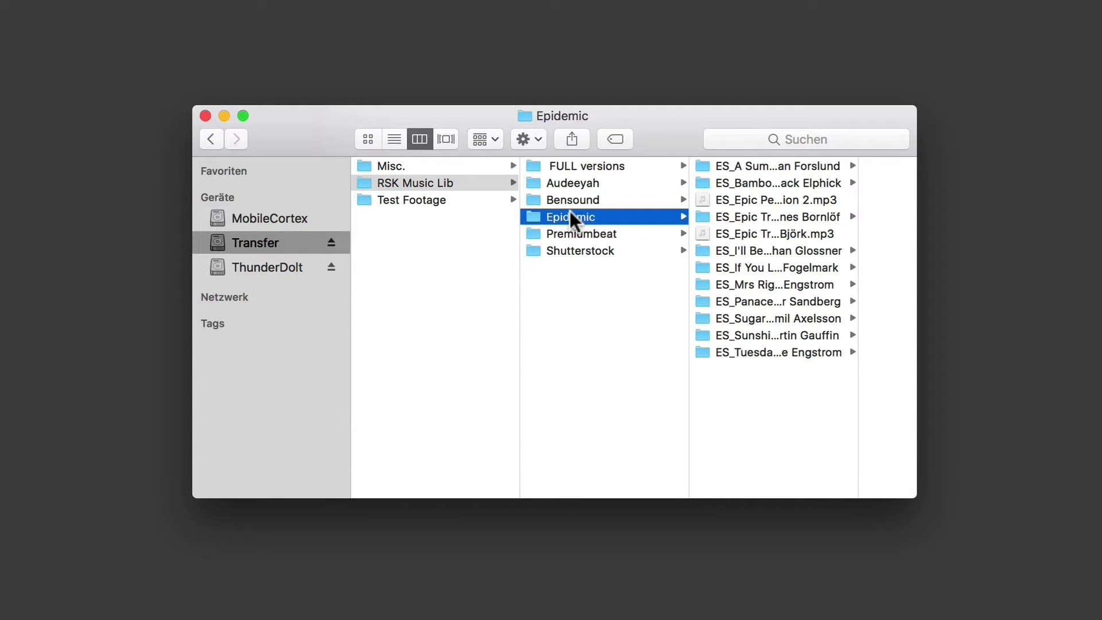
left_click(571, 231)
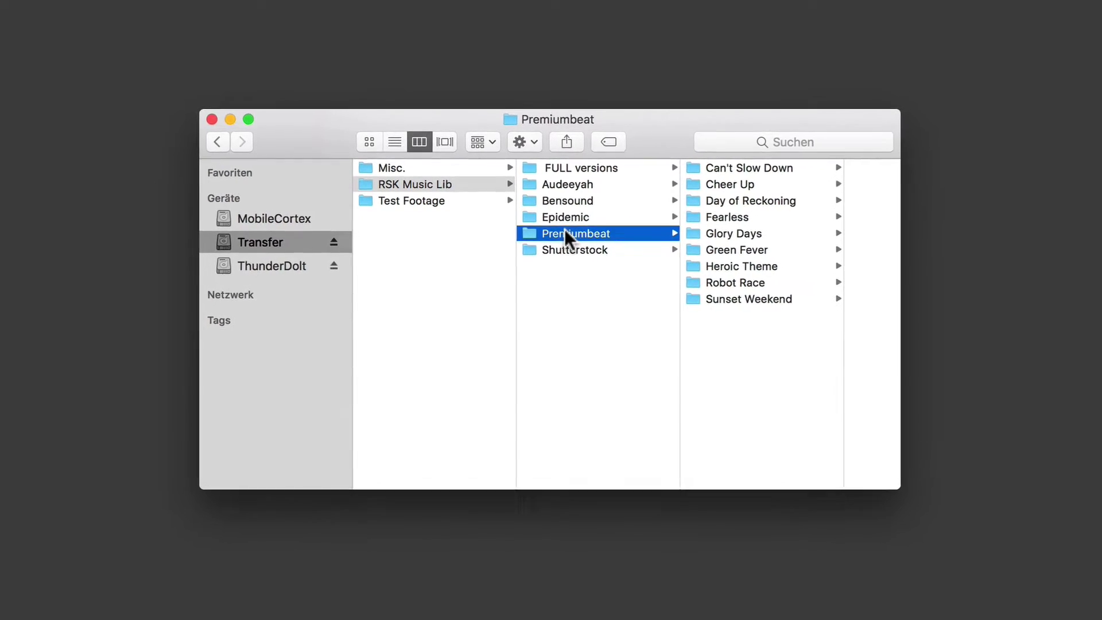
key("Left")
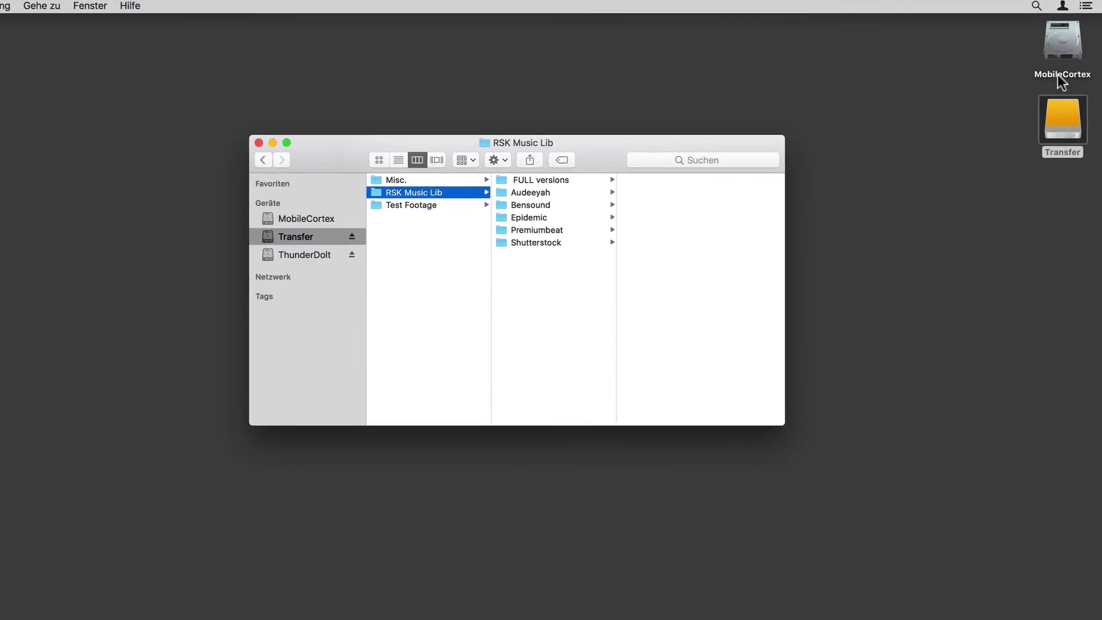
Navigate MobileCortex > Library > Audio > Apple Loops > Apple > Final Cut Pro Sound Effects
left_click(1056, 54)
double_click(1056, 54)
left_click(251, 228)
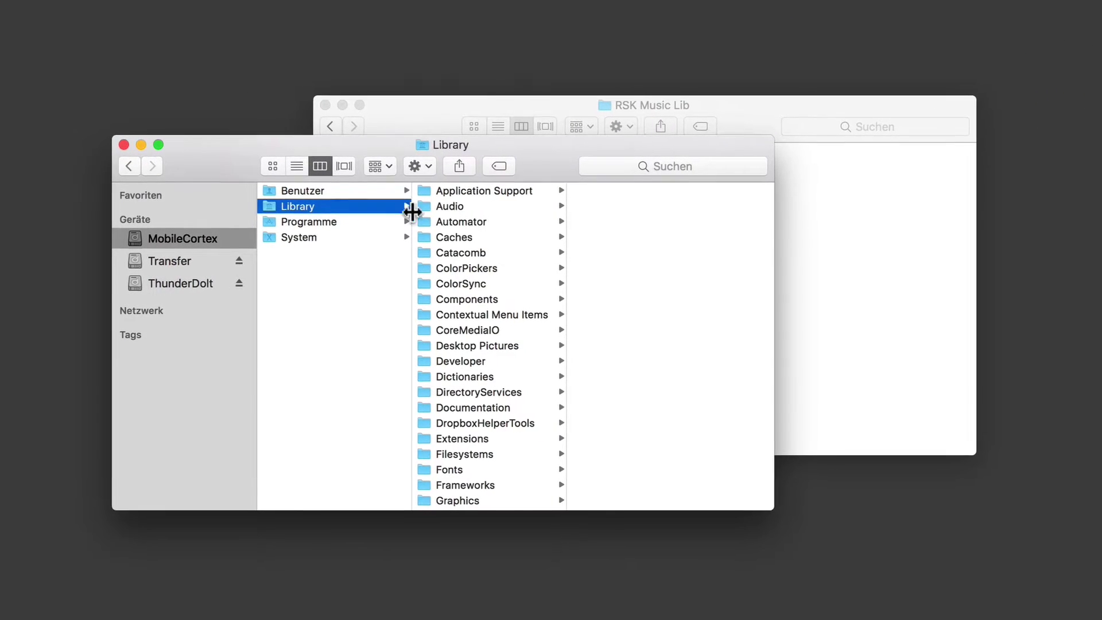
left_click(448, 204)
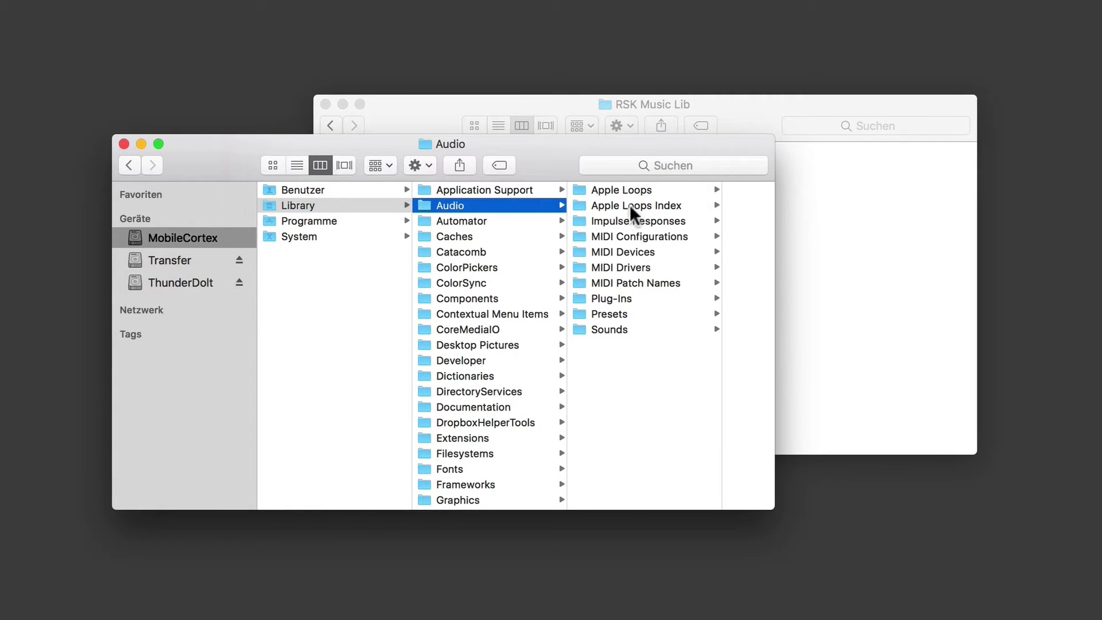
left_click(631, 188)
left_click(649, 188)
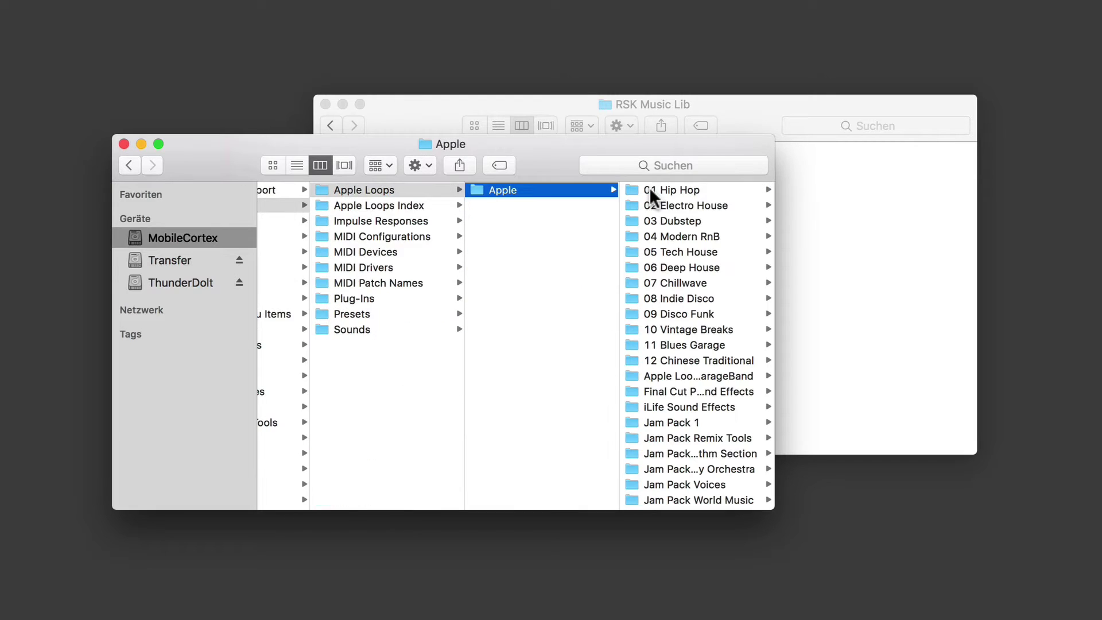
left_click(691, 391)
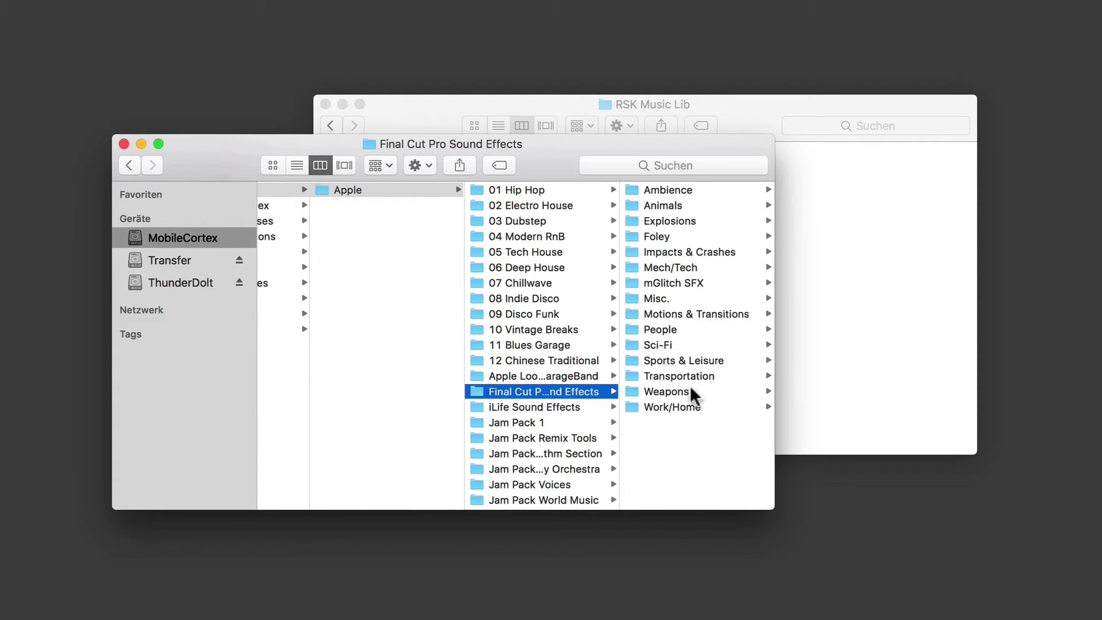
Copy the RSK Music Lib folder into Final Cut Pro Sound Effects
left_click_drag(777, 108, 1021, 245)
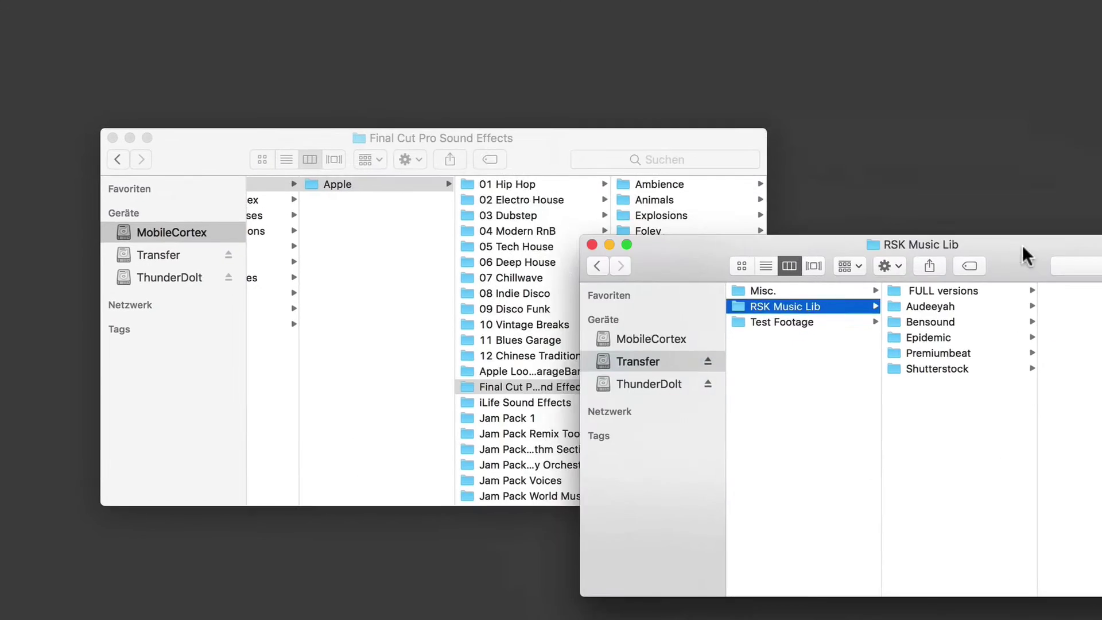
left_click_drag(752, 298, 597, 374)
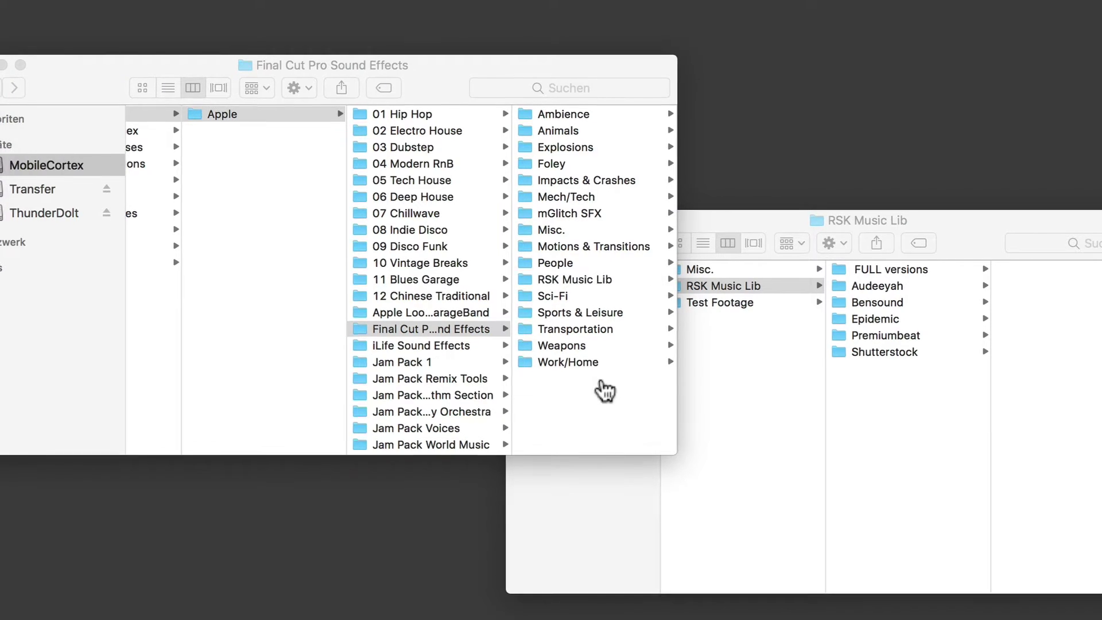
key("super+Tab")
key("super+Tab")
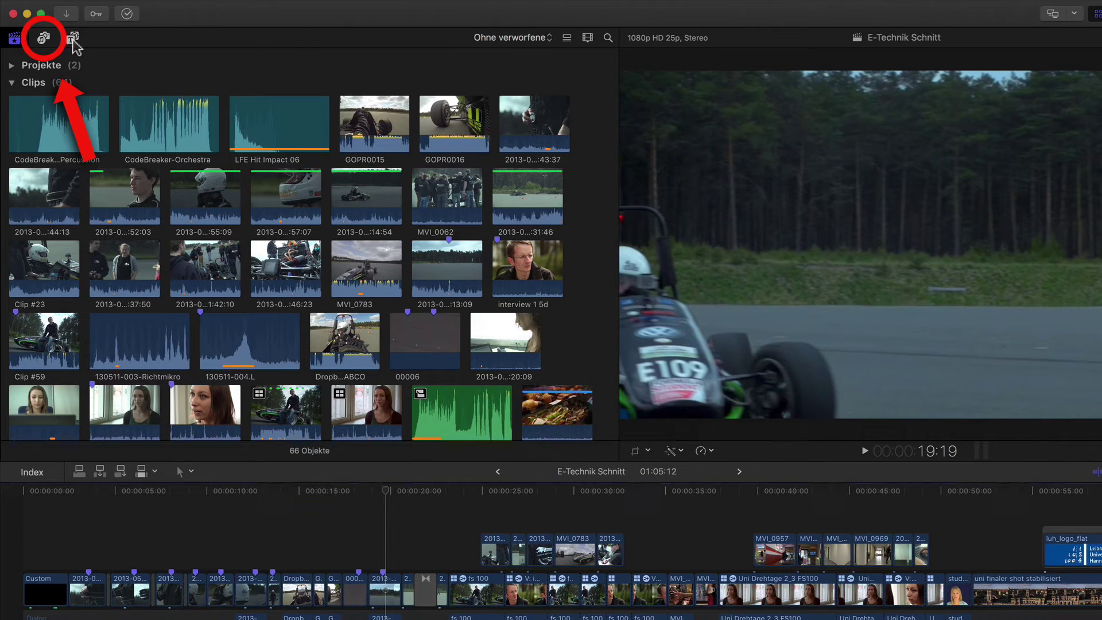
Show the RSK Music Lib category under Toneffekte in the photos and audio browser
left_click(45, 40)
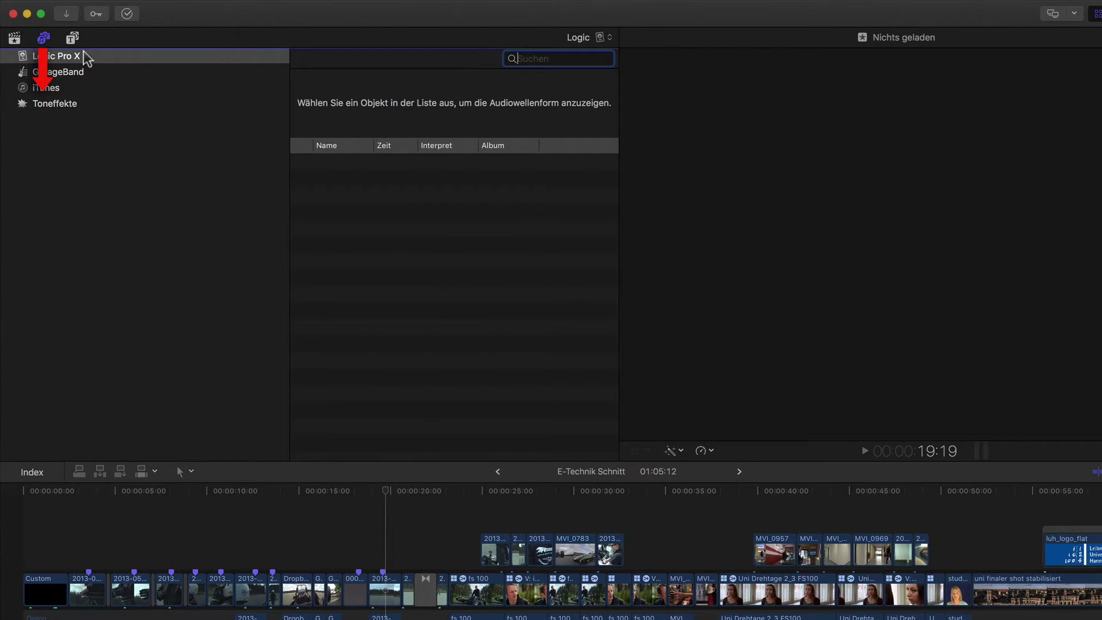
left_click(58, 103)
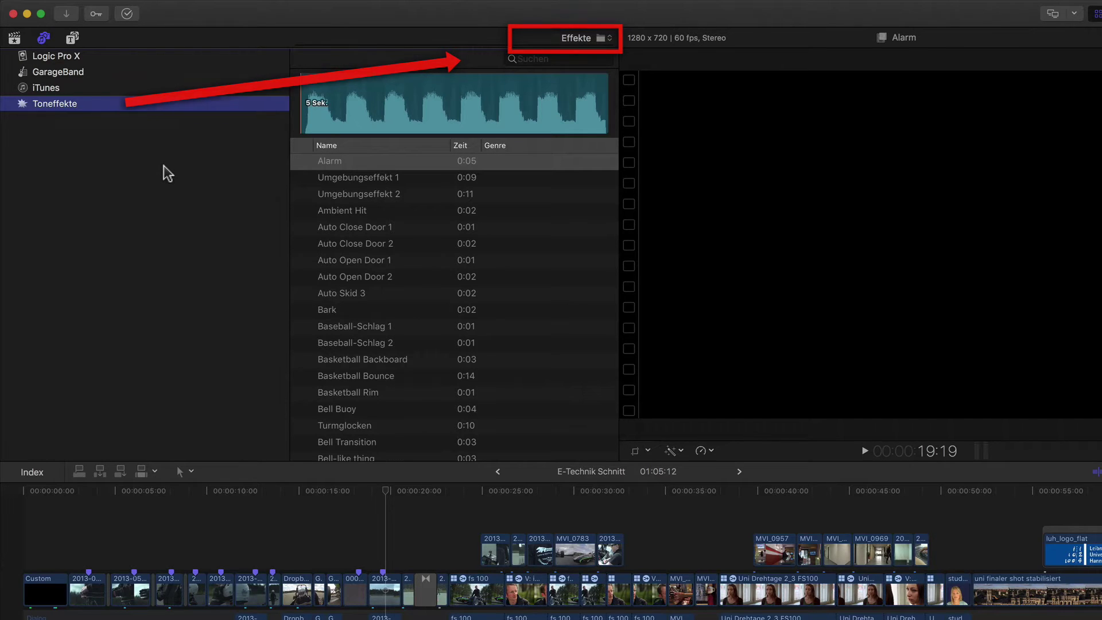
left_click(604, 38)
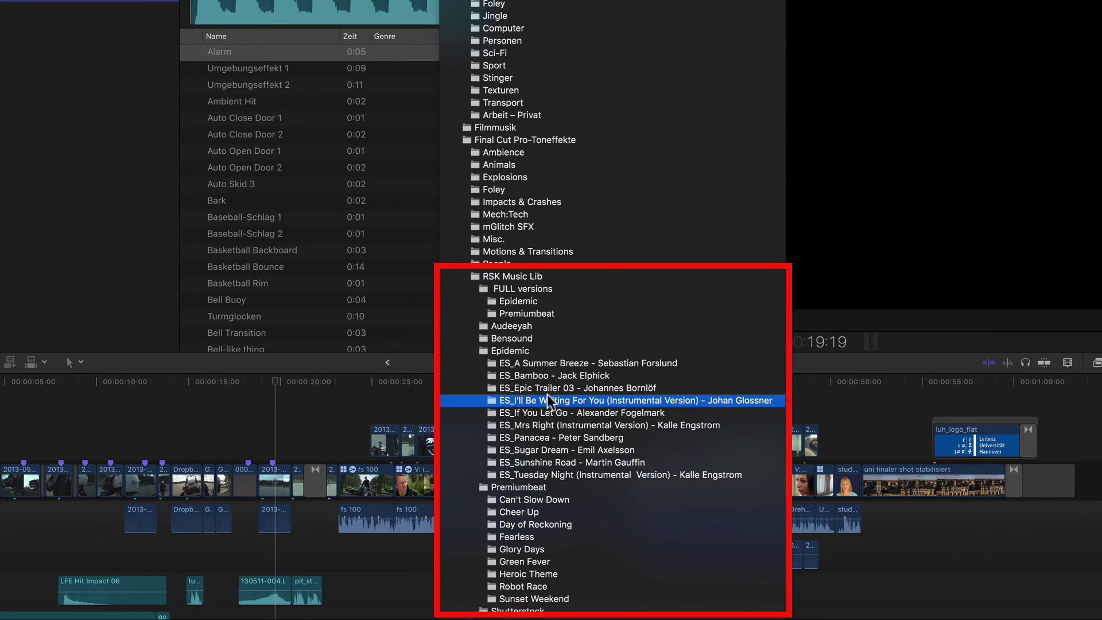
left_click(552, 277)
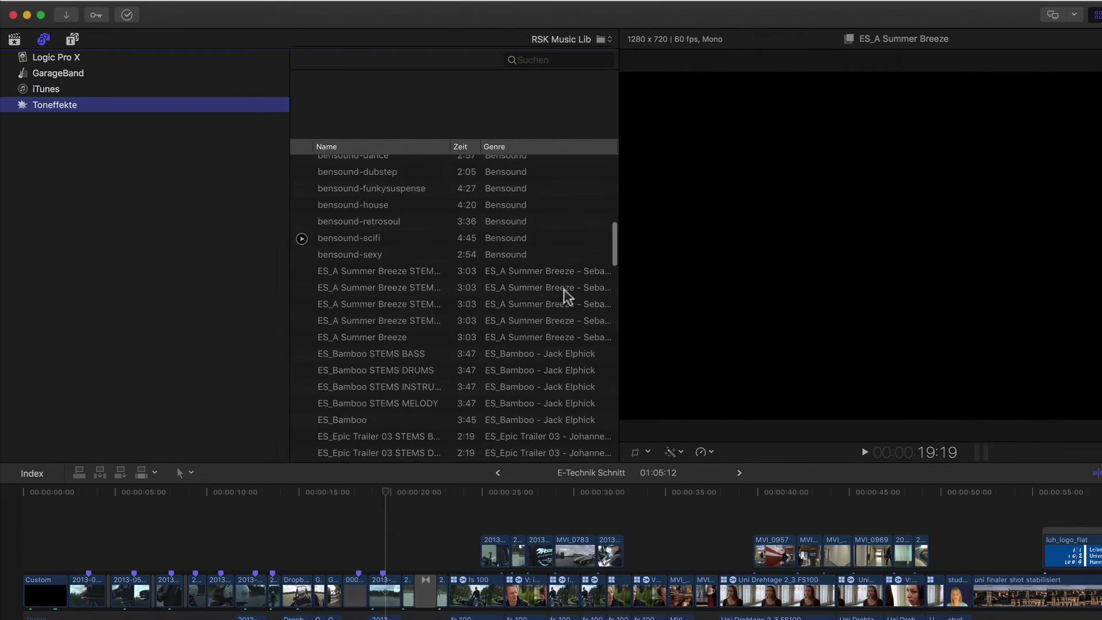
Preview the track 190_full_fearless_0147, then stop playback
scroll(342, 273, "down", 20)
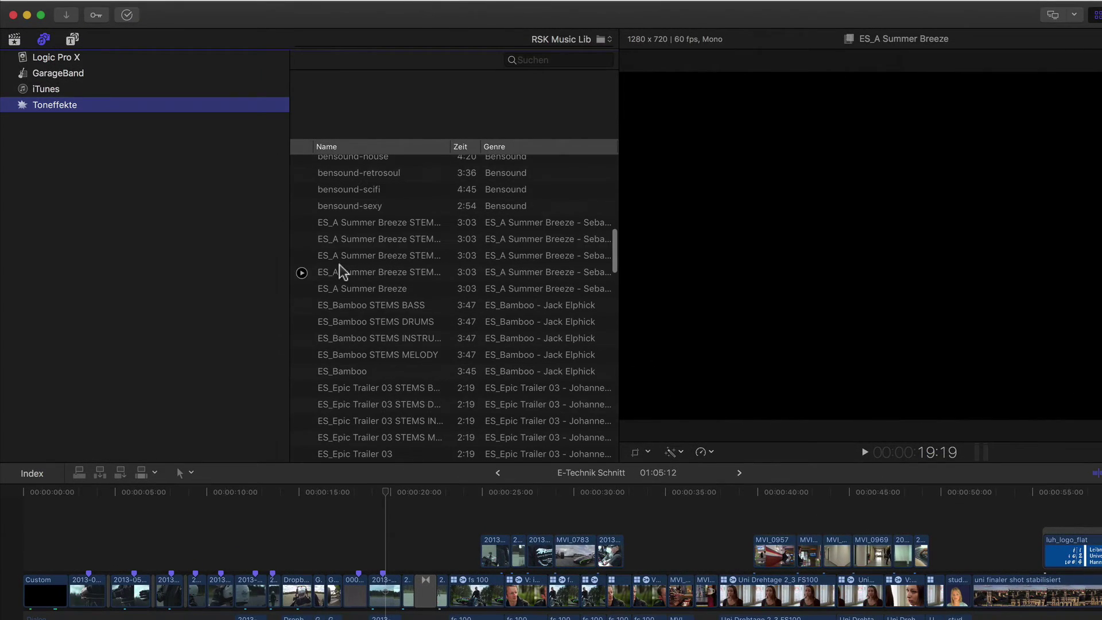
left_click(344, 303)
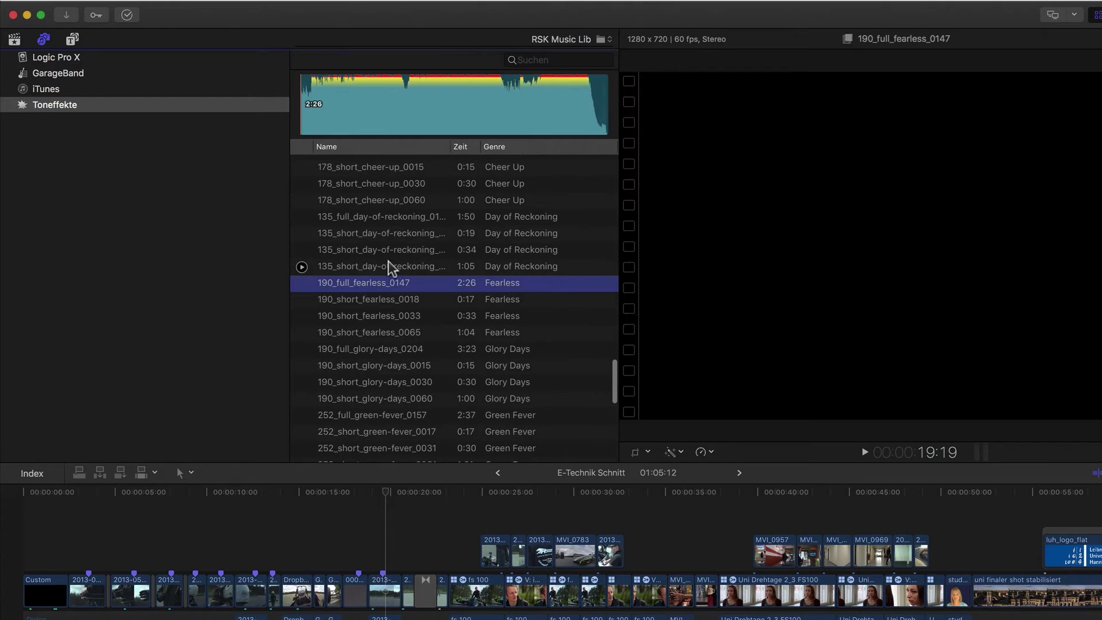
left_click(343, 123)
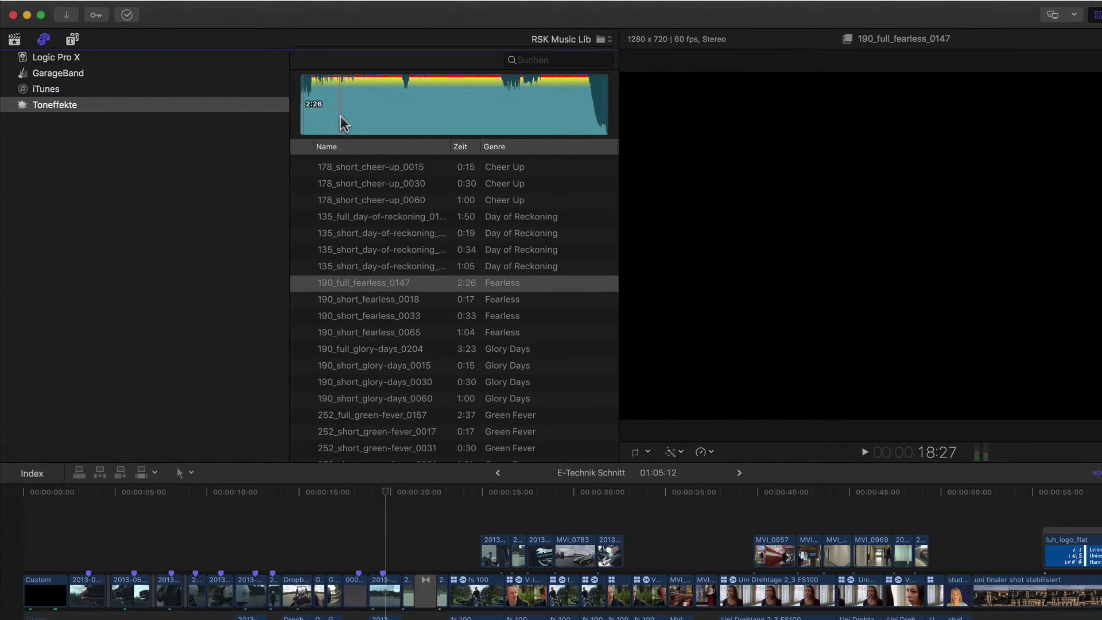
left_click(599, 39)
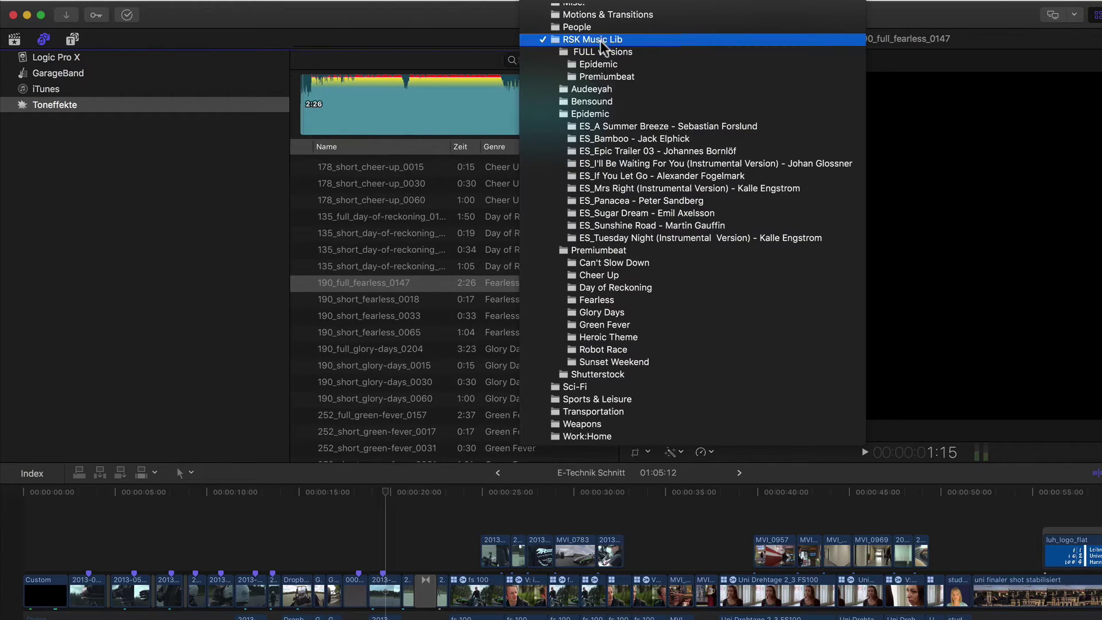
Filter the sound browser to Premiumbeat and preview 190_full_glory-days_0204 (3:23)
left_click(605, 250)
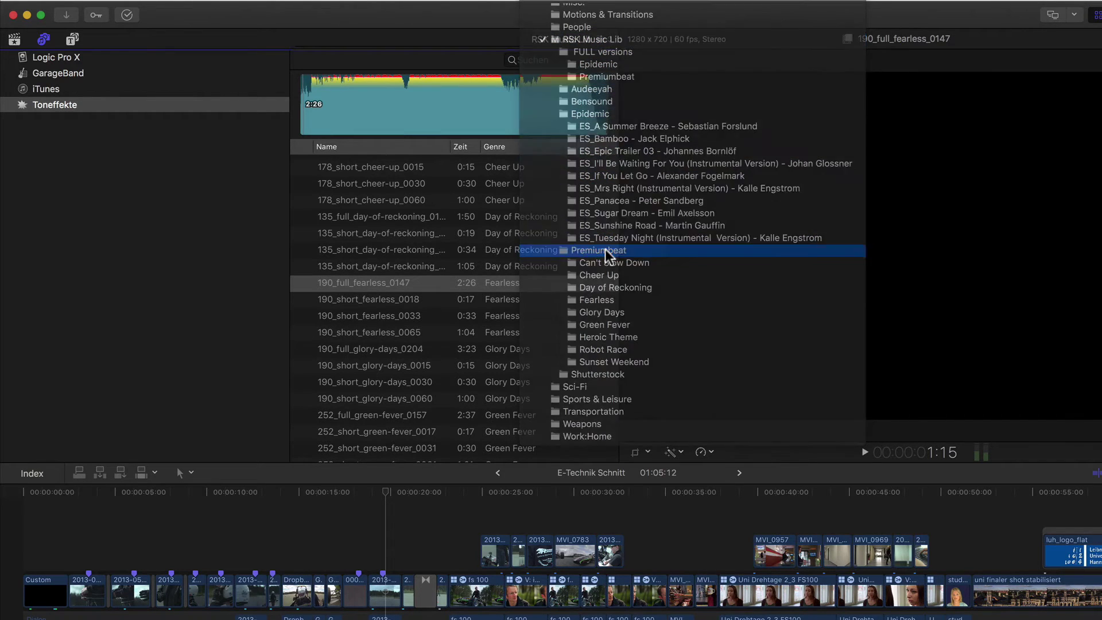
scroll(407, 353, "down", 5)
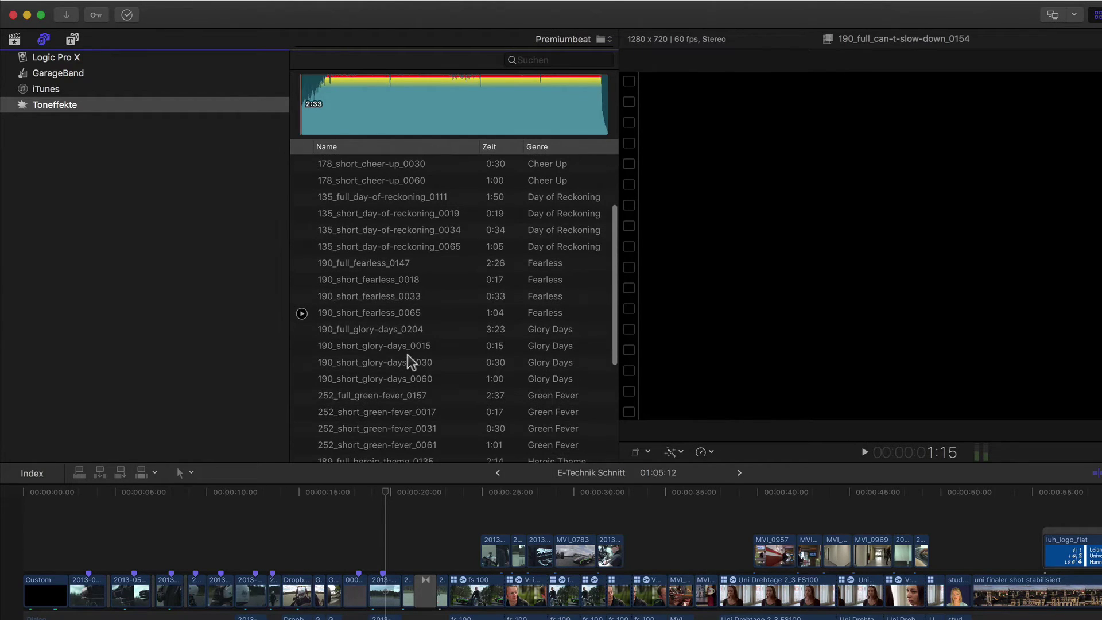
left_click(378, 329)
key("space")
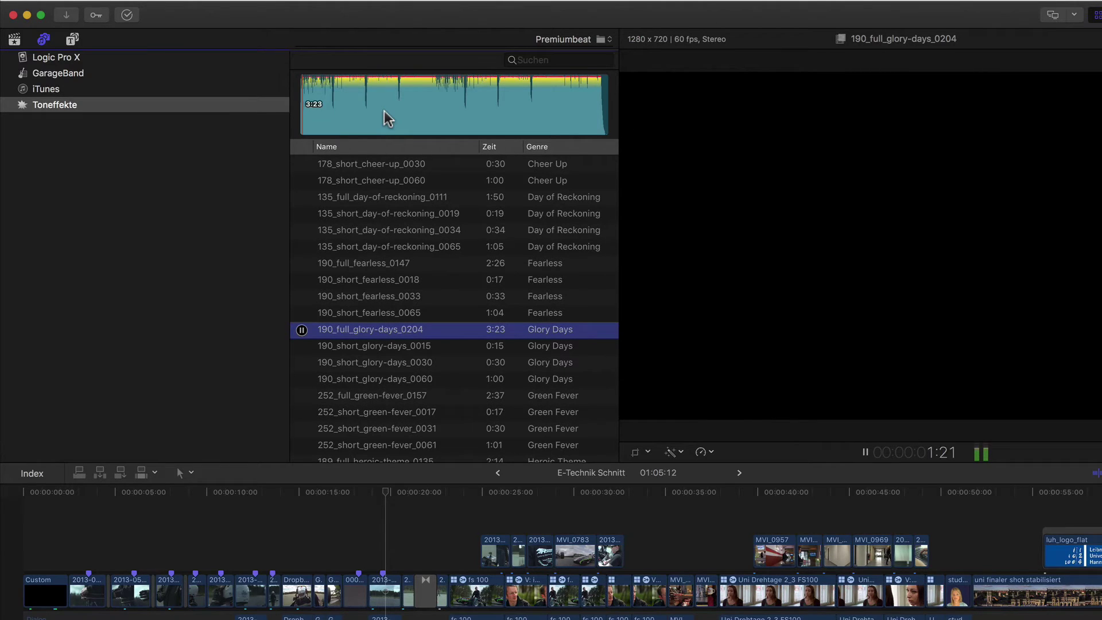
left_click(383, 111)
Mark a section of 190_full_glory-days_0204 and connect it to the timeline at the playhead
left_click_drag(373, 113, 481, 115)
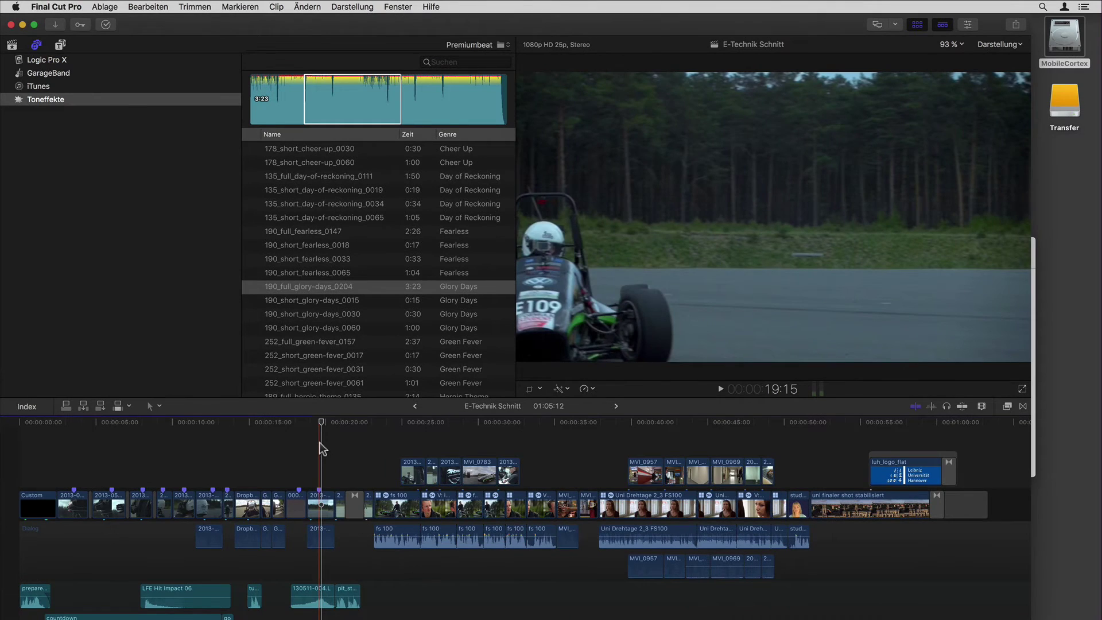
key("q")
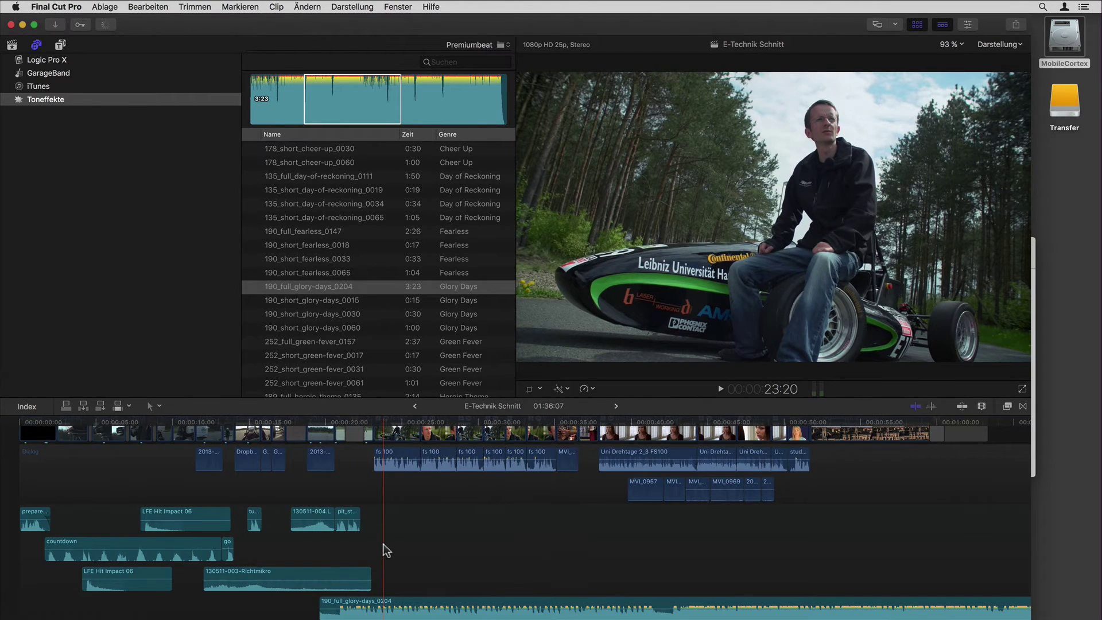
scroll(384, 545, "down", 3)
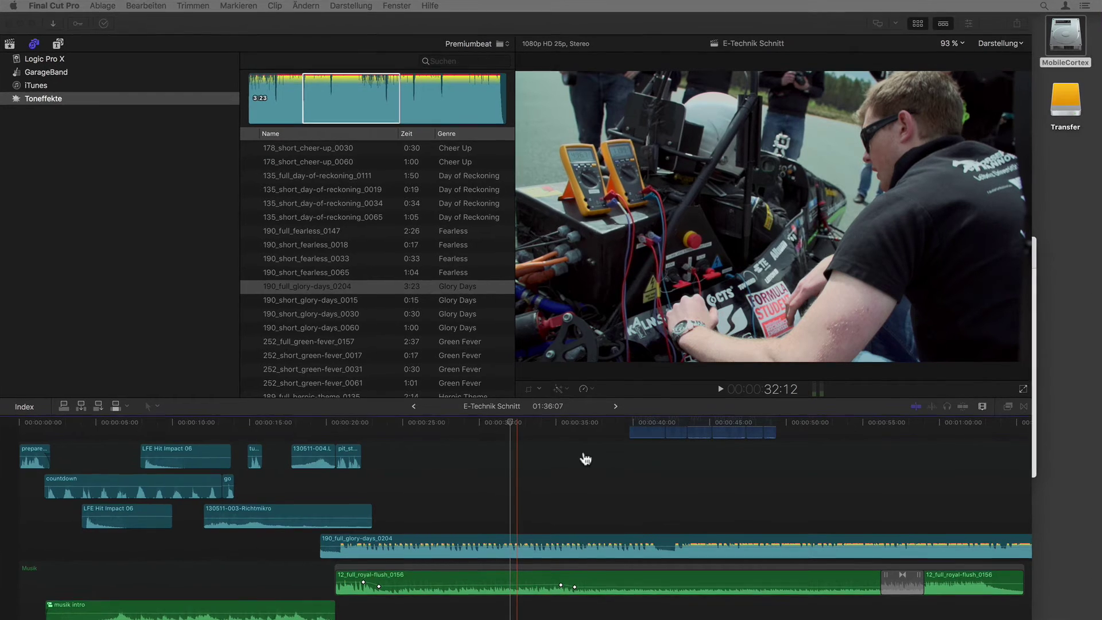
key("super+Tab")
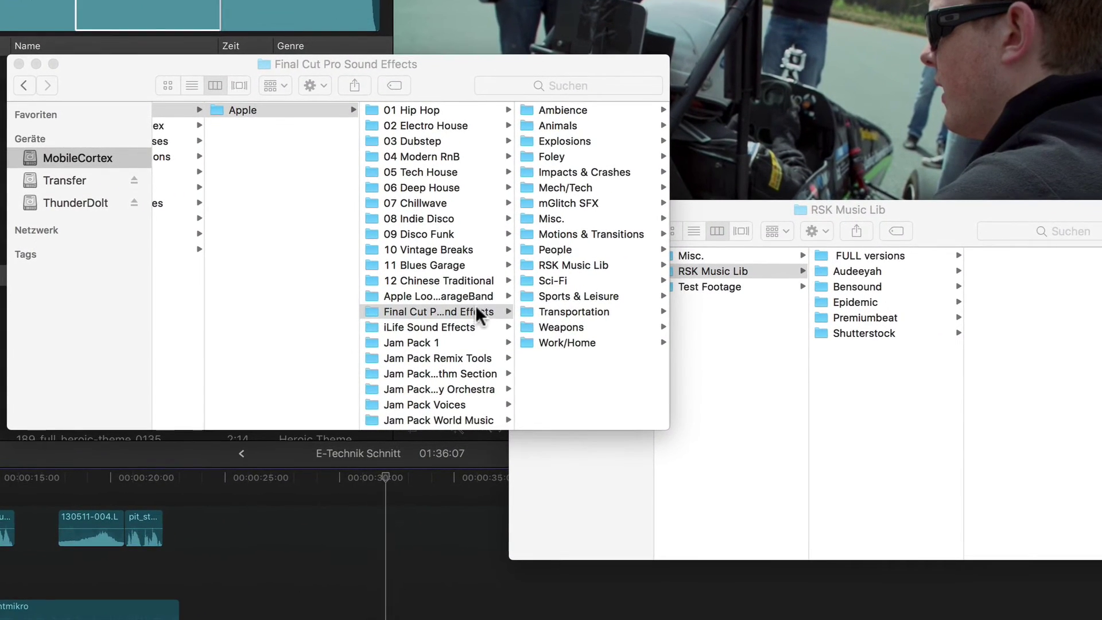
Check the copied RSK Music Lib in Finder, then reset the sound browser to Final Cut Pro-Toneffekte
left_click(557, 265)
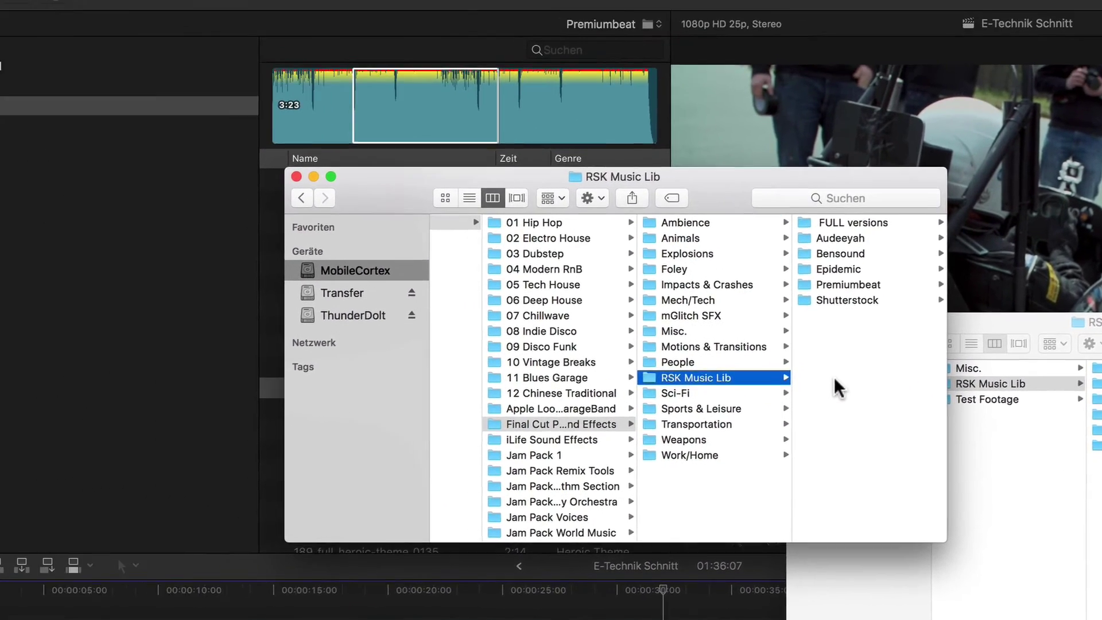
key("Down")
left_click(597, 68)
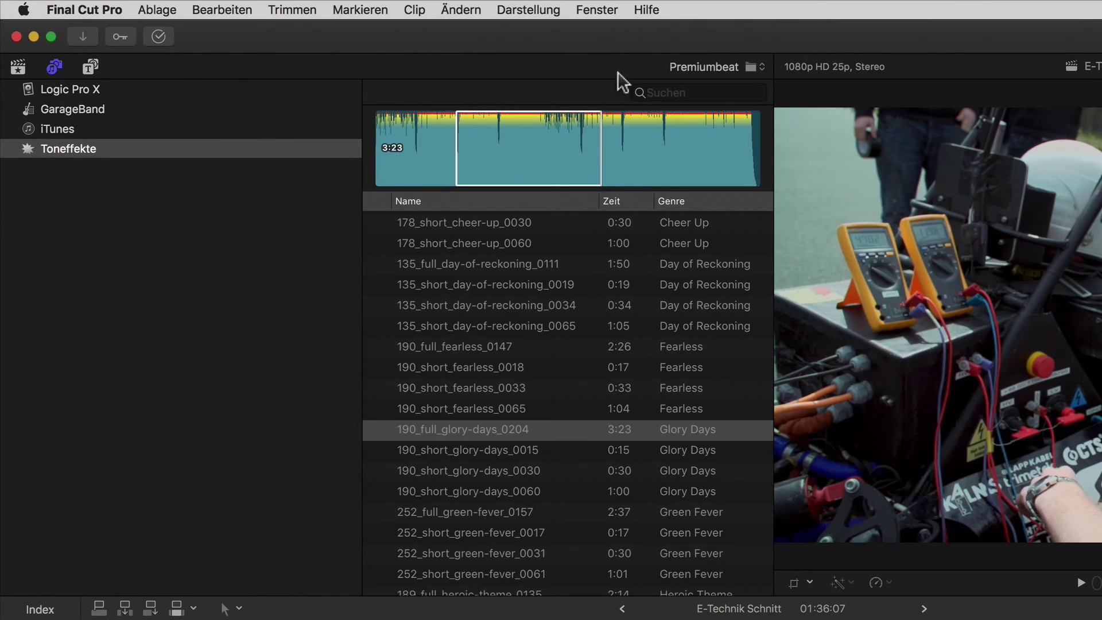
left_click(728, 55)
scroll(752, 65, "up", 10)
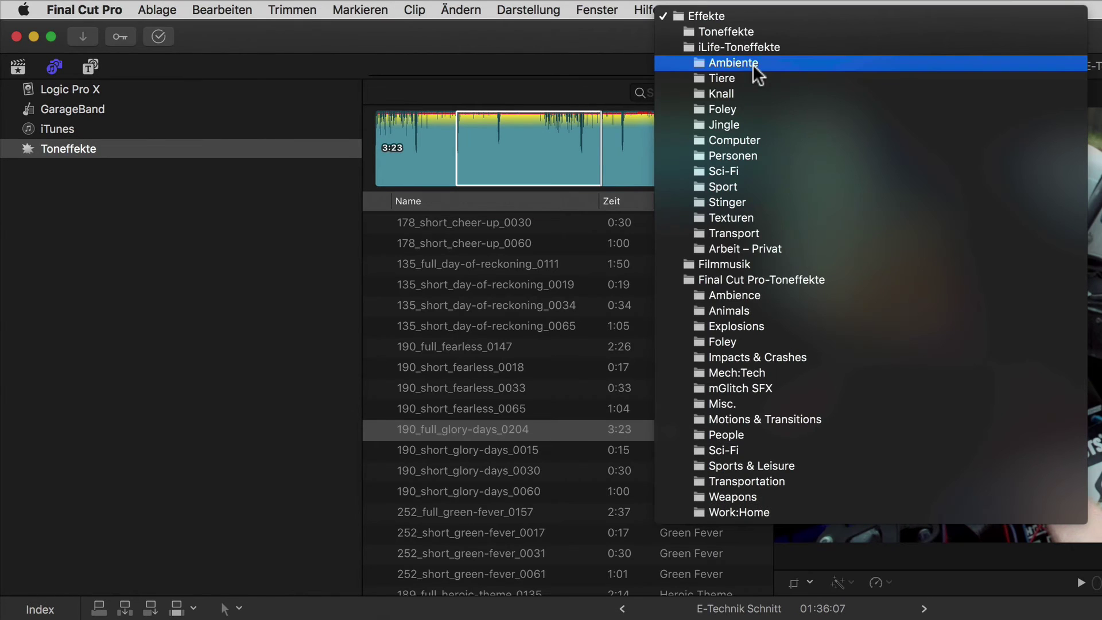
left_click(770, 281)
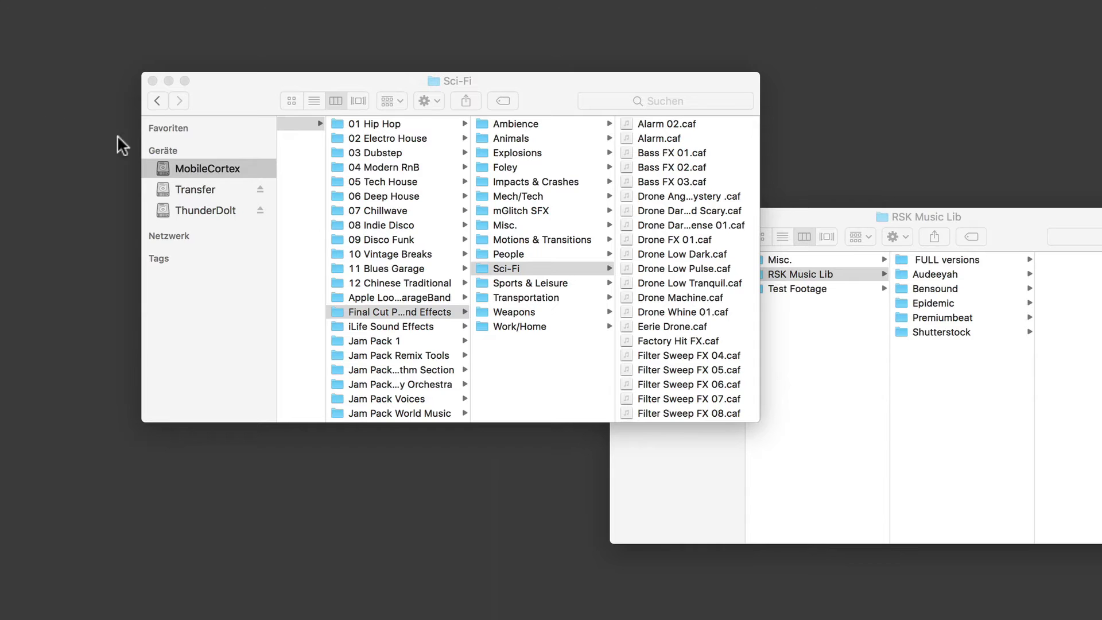
Option+Cmd-drag RSK Music Lib into Final Cut Pro Sound Effects to create an alias, then open it
left_click(518, 349)
left_click(809, 223)
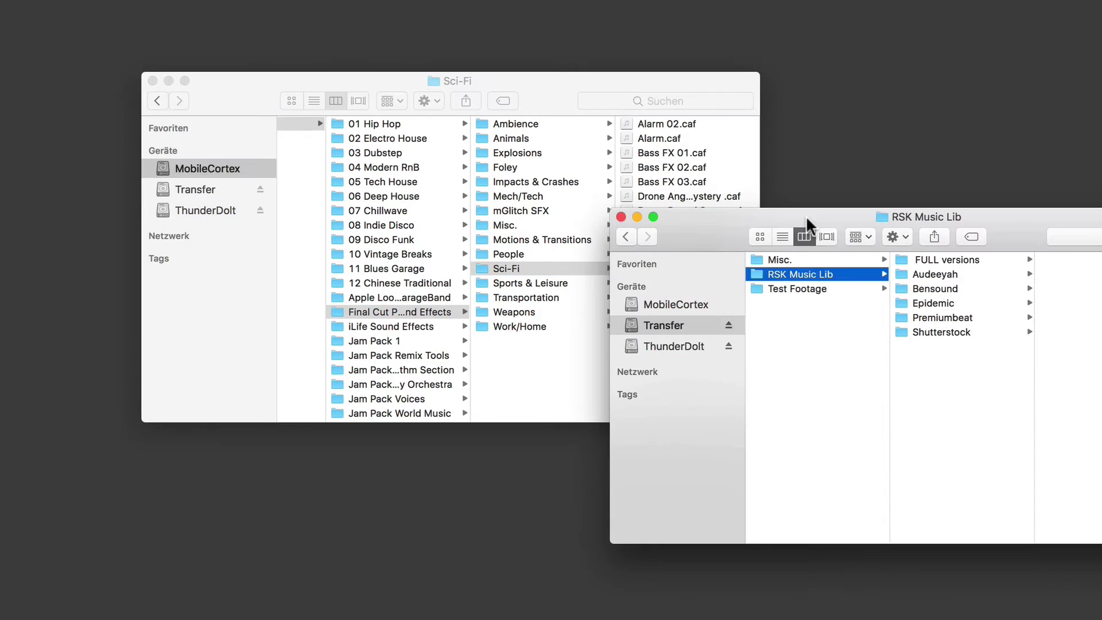
left_click_drag(782, 275, 526, 357)
key("alt+super")
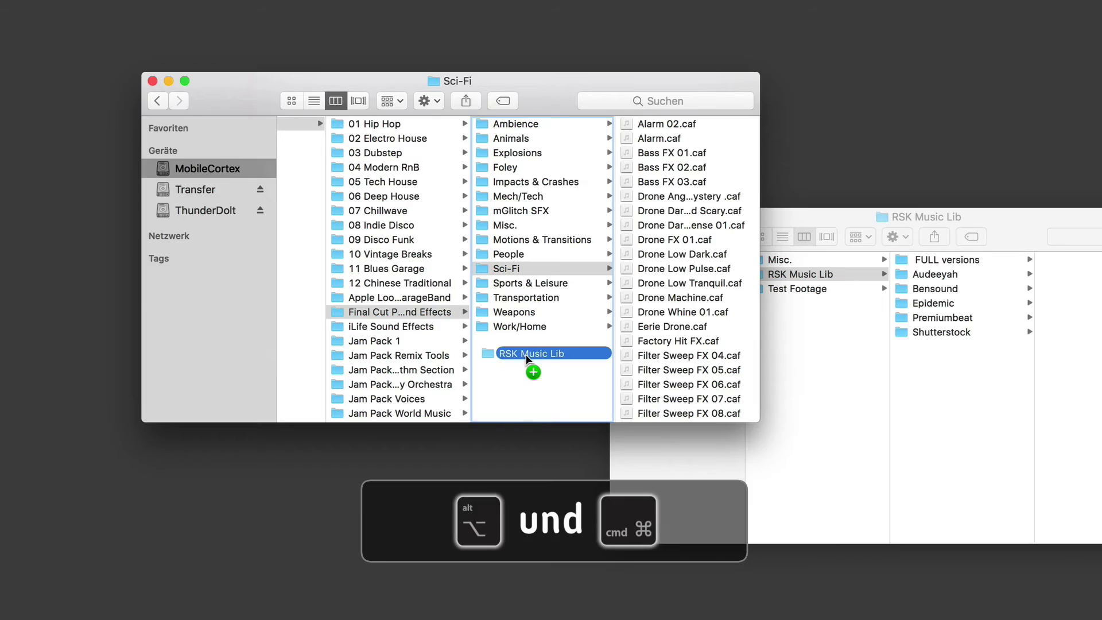
left_click_drag(526, 356, 522, 360)
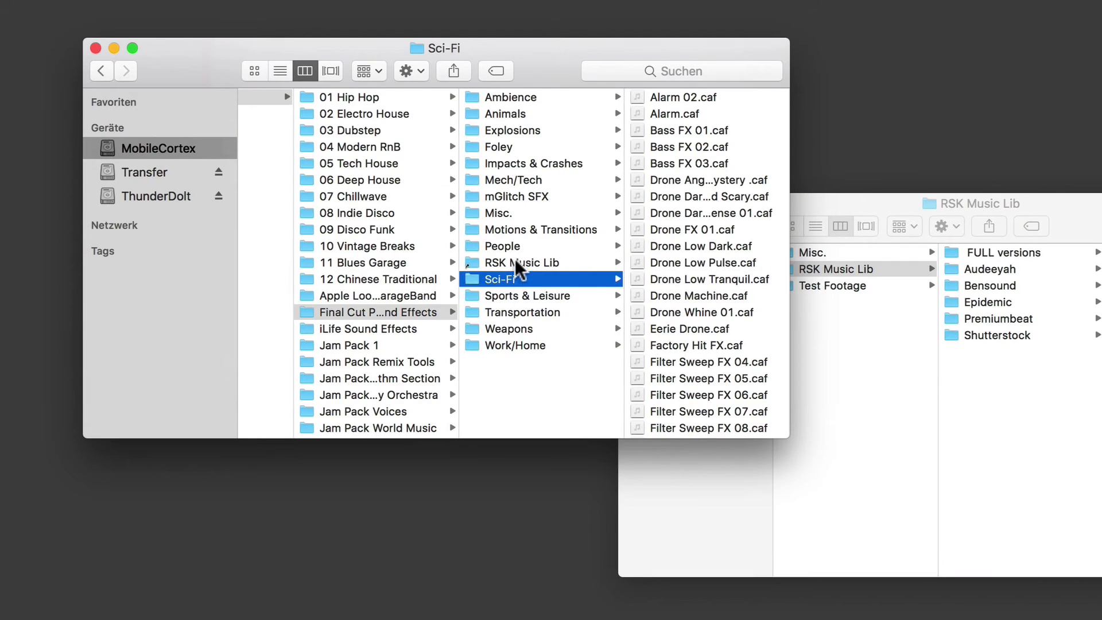
left_click(514, 263)
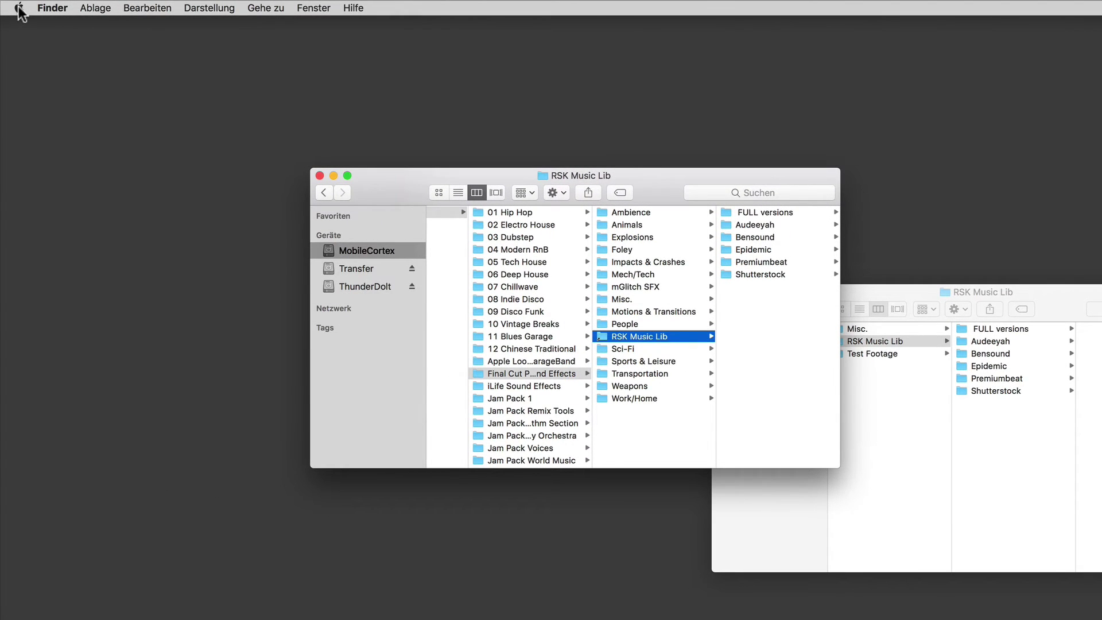
Relaunch Final Cut Pro from the Apple menu's Recent Items
left_click(19, 7)
mouse_move(33, 78)
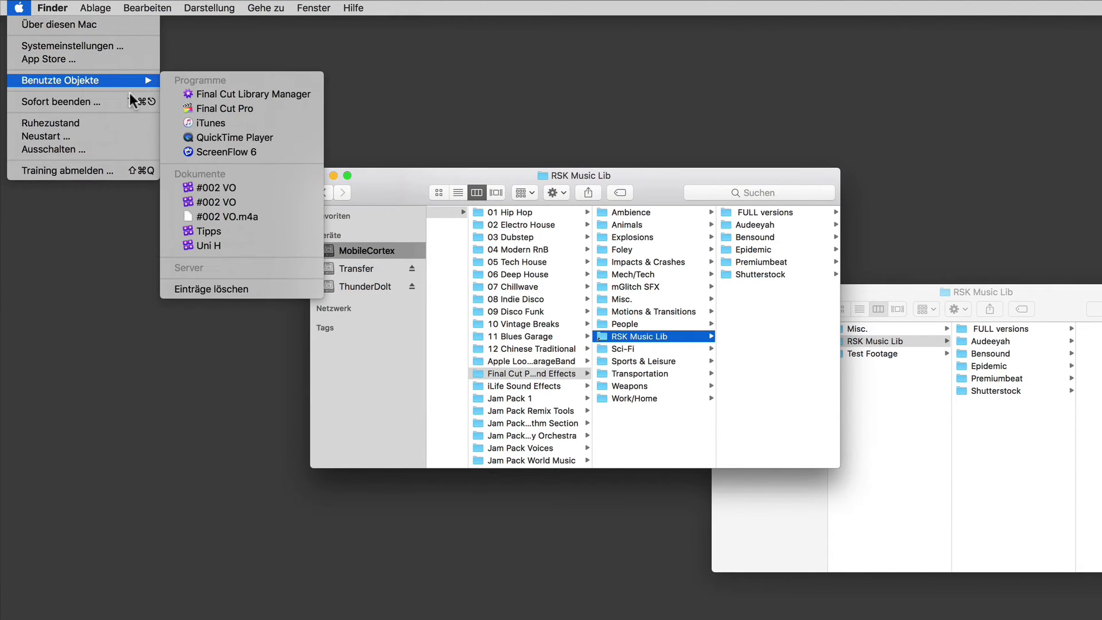
left_click(213, 108)
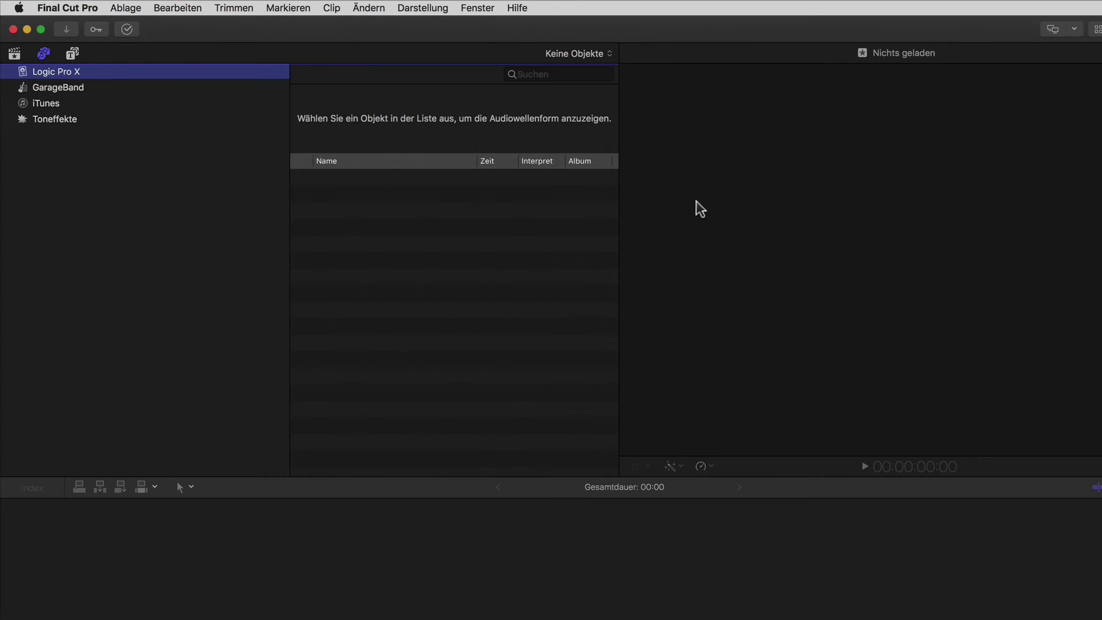
Choose Toneffekte and pick RSK Music Lib from the folder pop-up to list its tracks
left_click(54, 120)
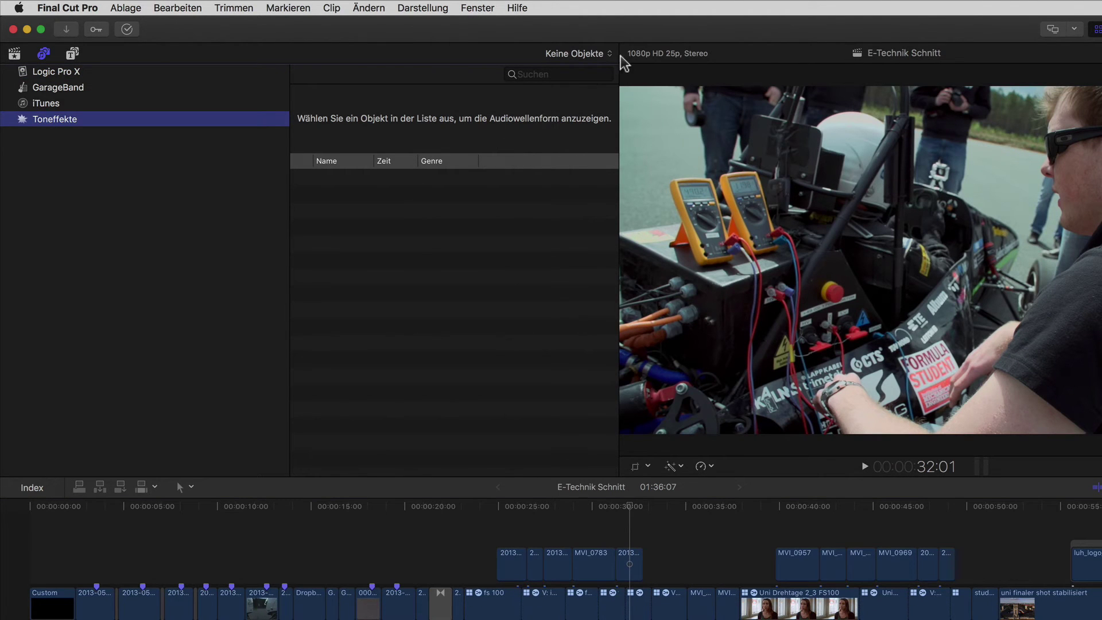
left_click(604, 54)
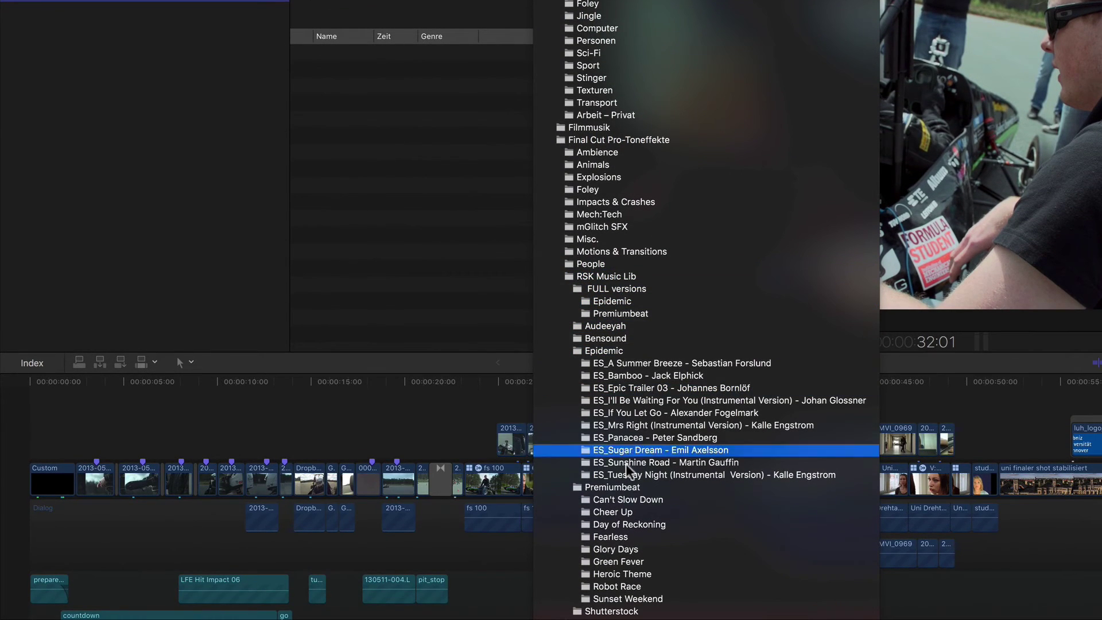
left_click(622, 277)
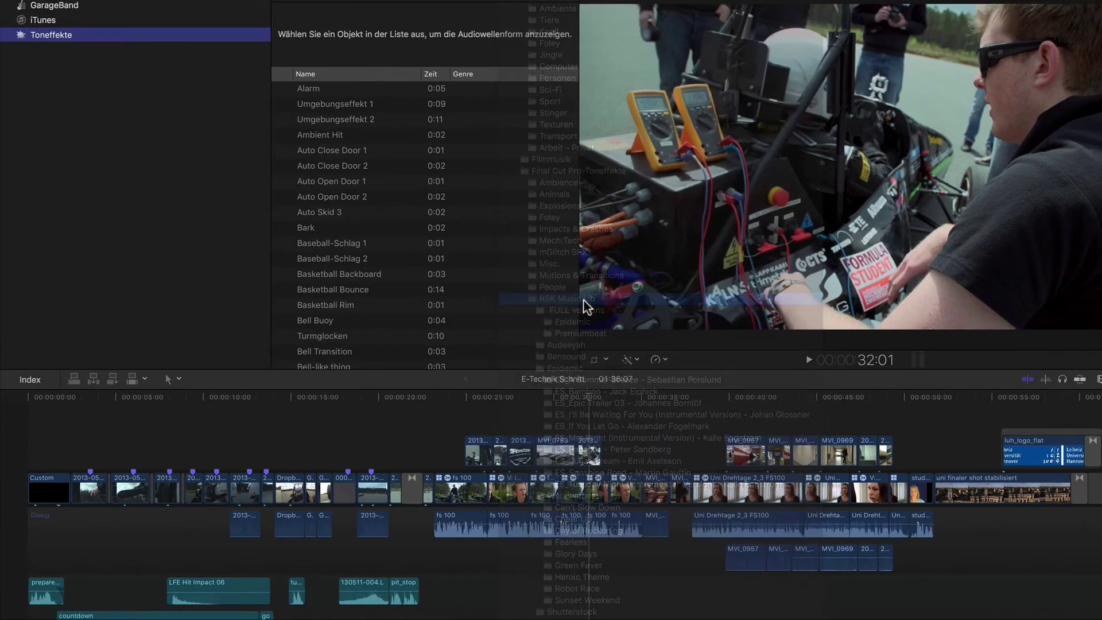
scroll(477, 250, "down", 15)
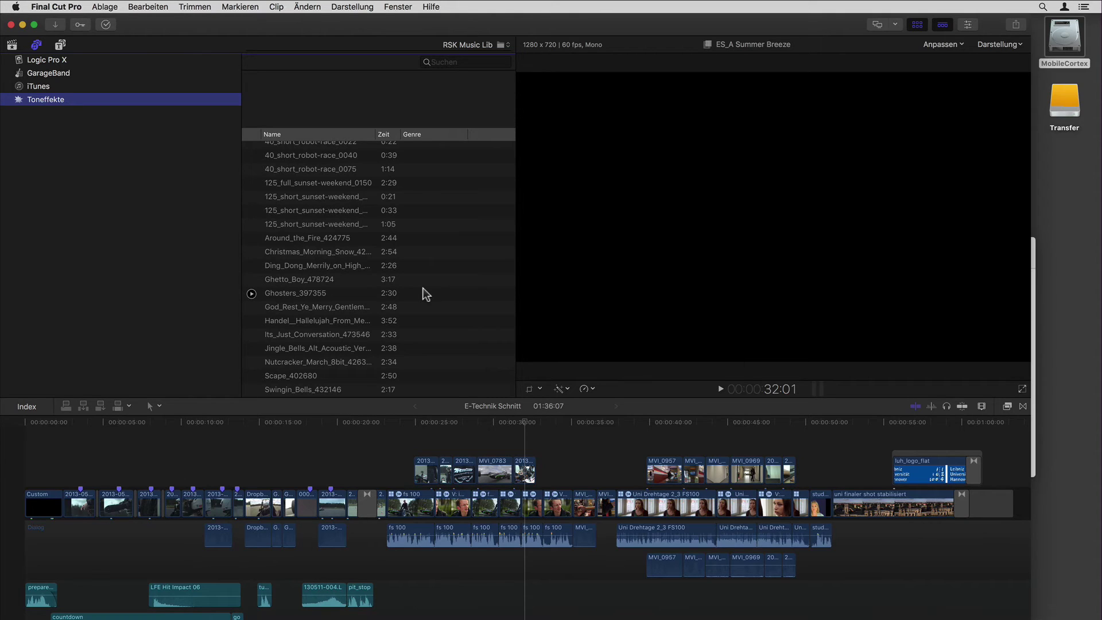
Hide Final Cut Pro and close the front RSK Music Lib window
key("super+h")
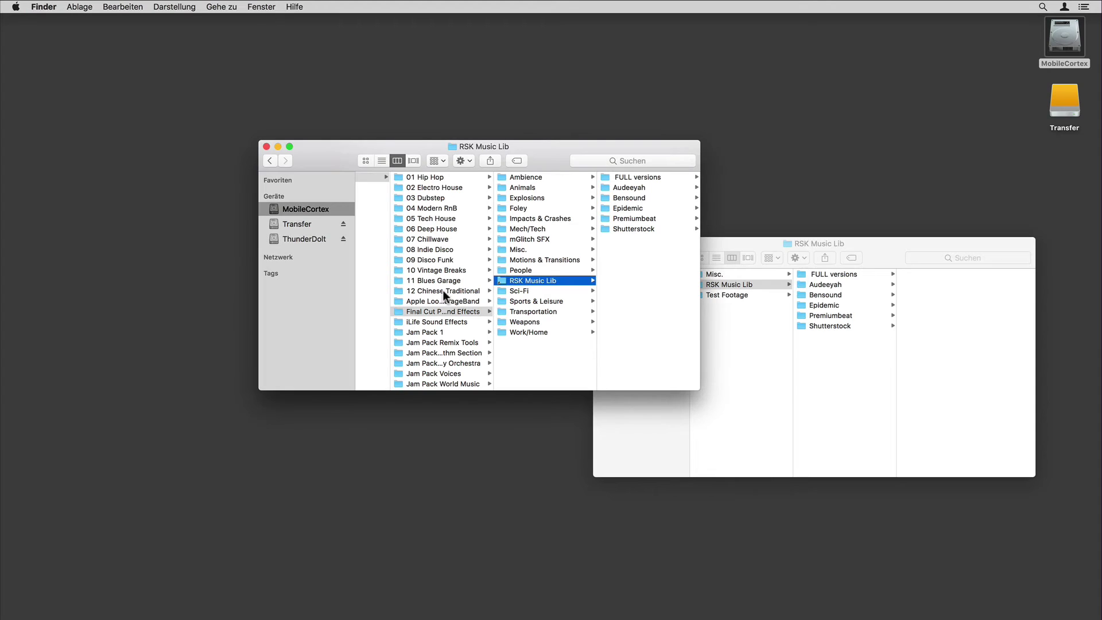
left_click_drag(547, 156, 573, 133)
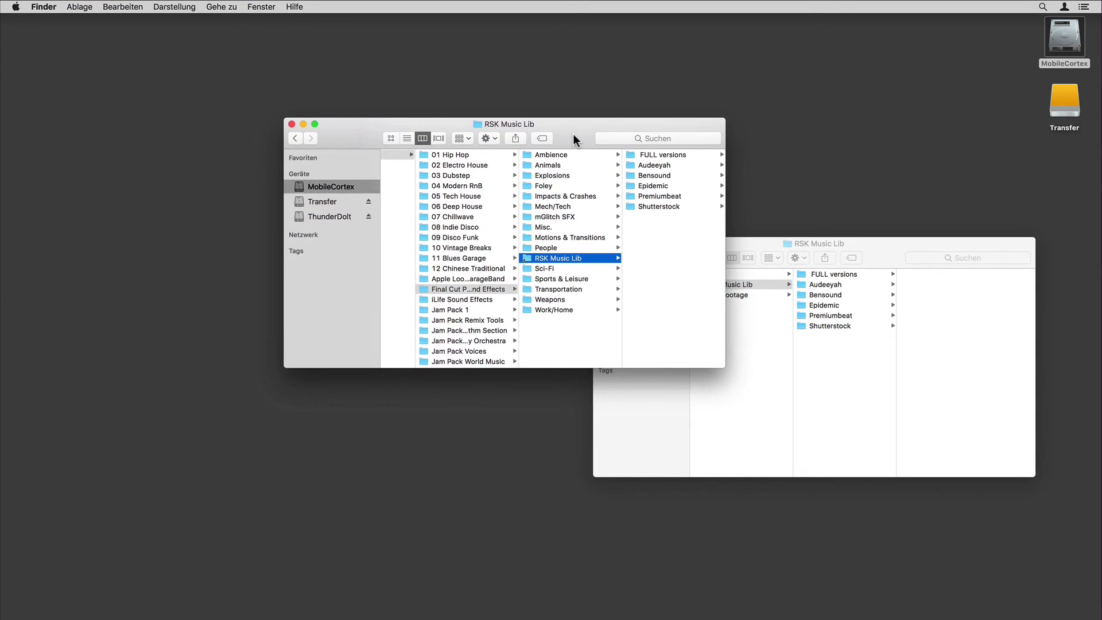
left_click(293, 124)
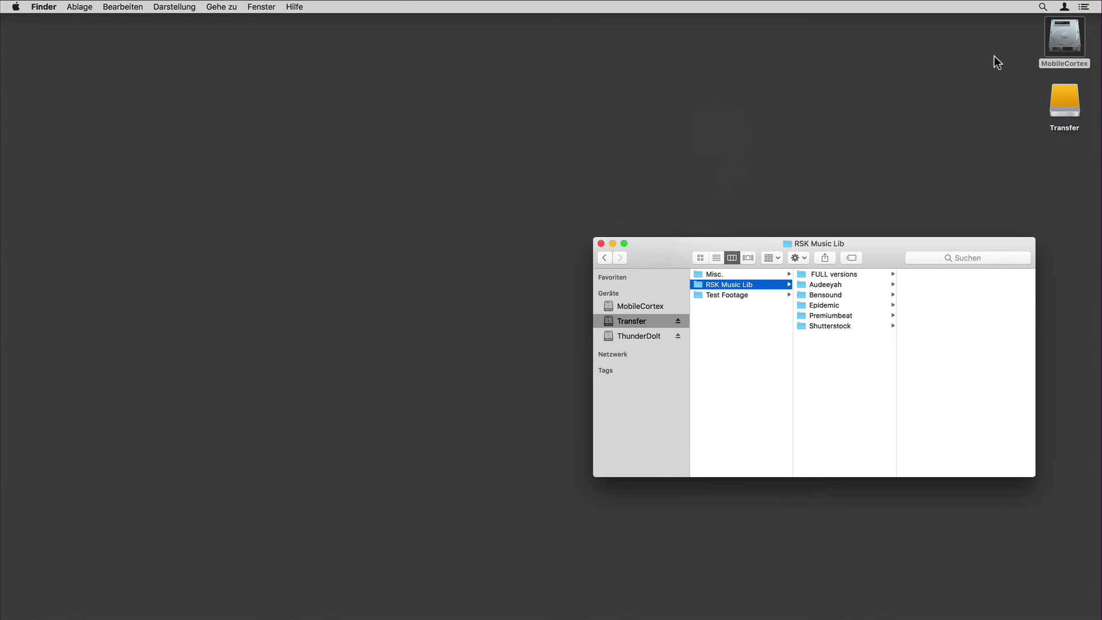
Go to MobileCortex > Library > Audio > Apple Loops > Apple > Final Cut Pro Sound Effects, closing the remaining RSK Music Lib window
double_click(1050, 38)
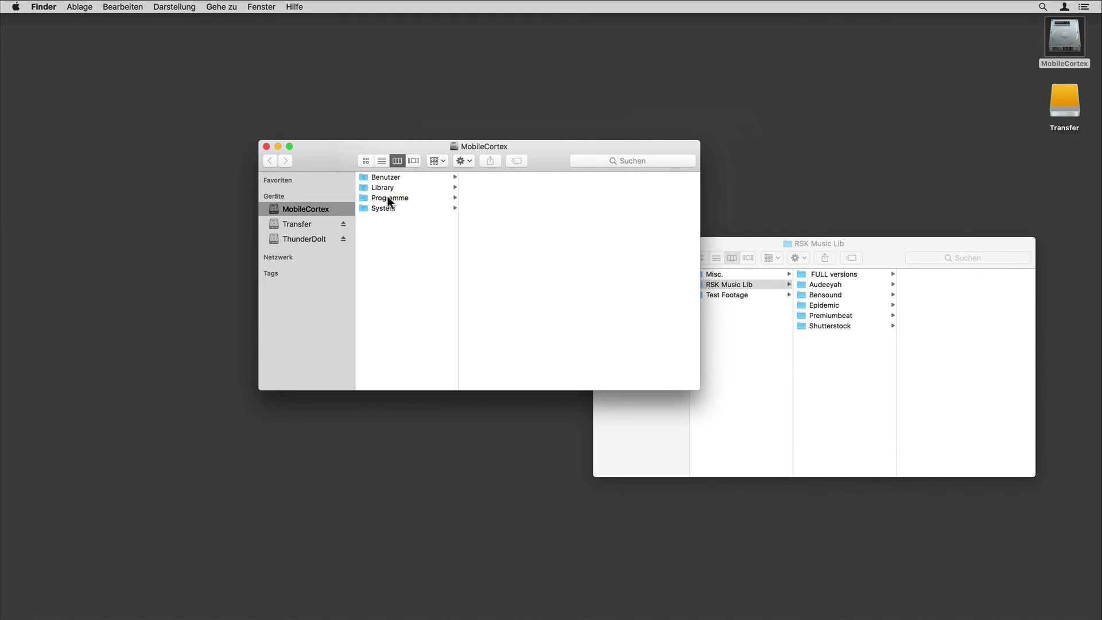
left_click(388, 186)
left_click(485, 186)
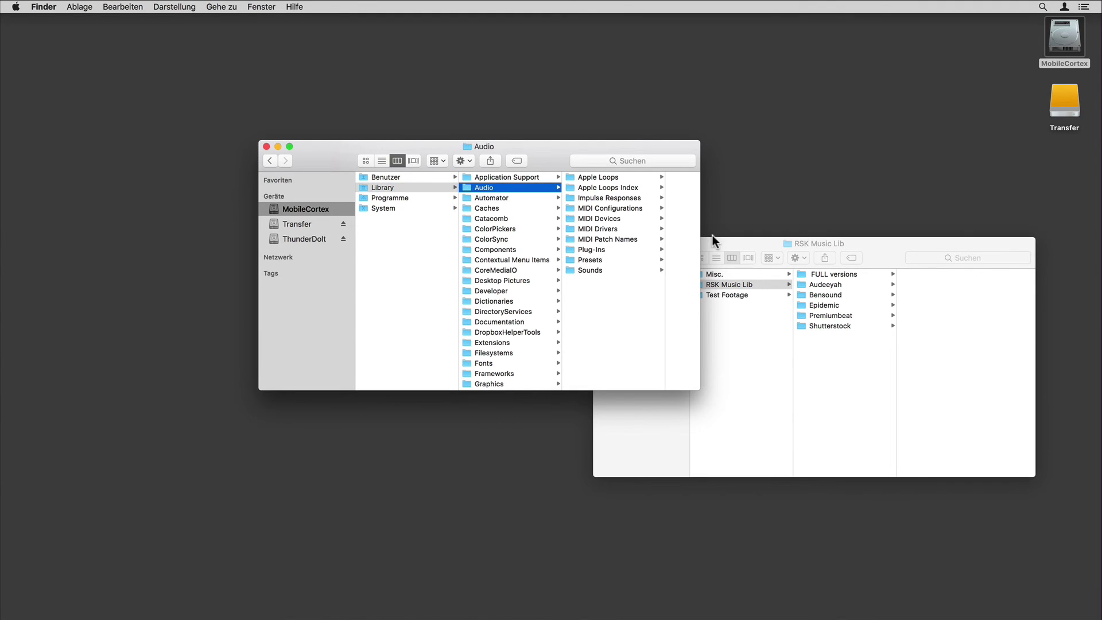
left_click(712, 240)
left_click(600, 244)
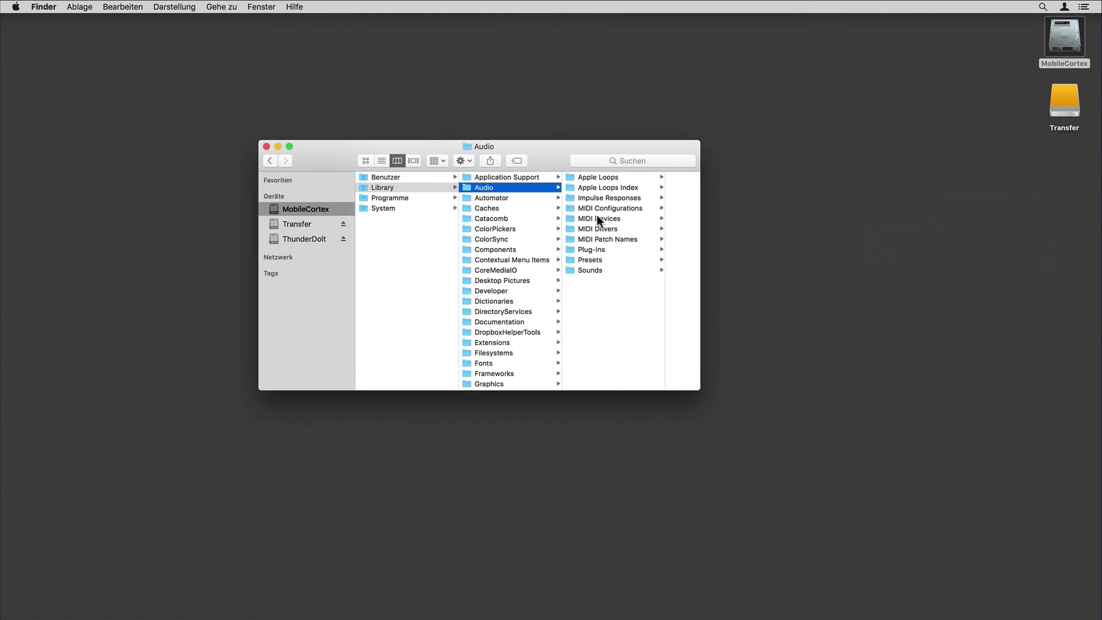
left_click(594, 177)
left_click(612, 177)
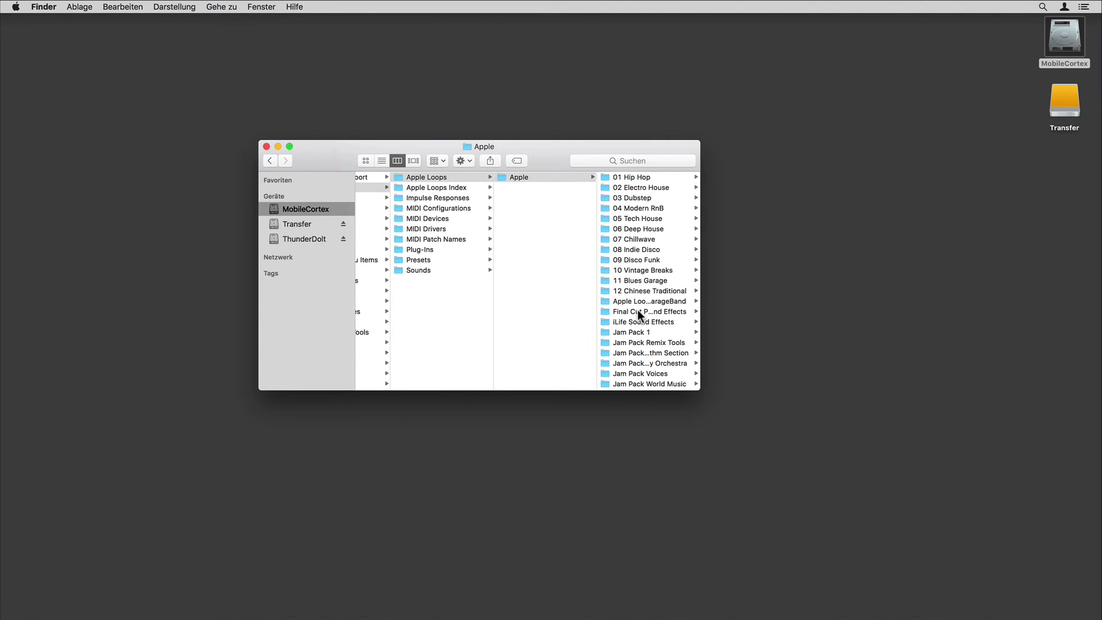
left_click(637, 310)
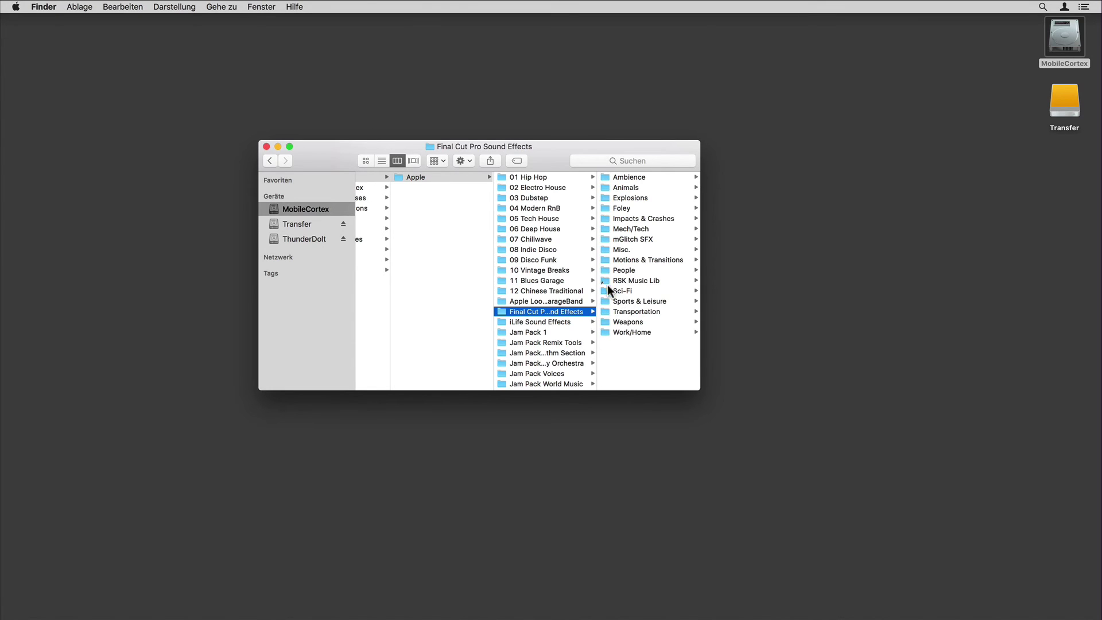
Drop an RSK Music Lib alias on the desktop, close the Sound Effects window, and open the alias to reach the original on Transfer
left_click_drag(604, 279, 918, 253)
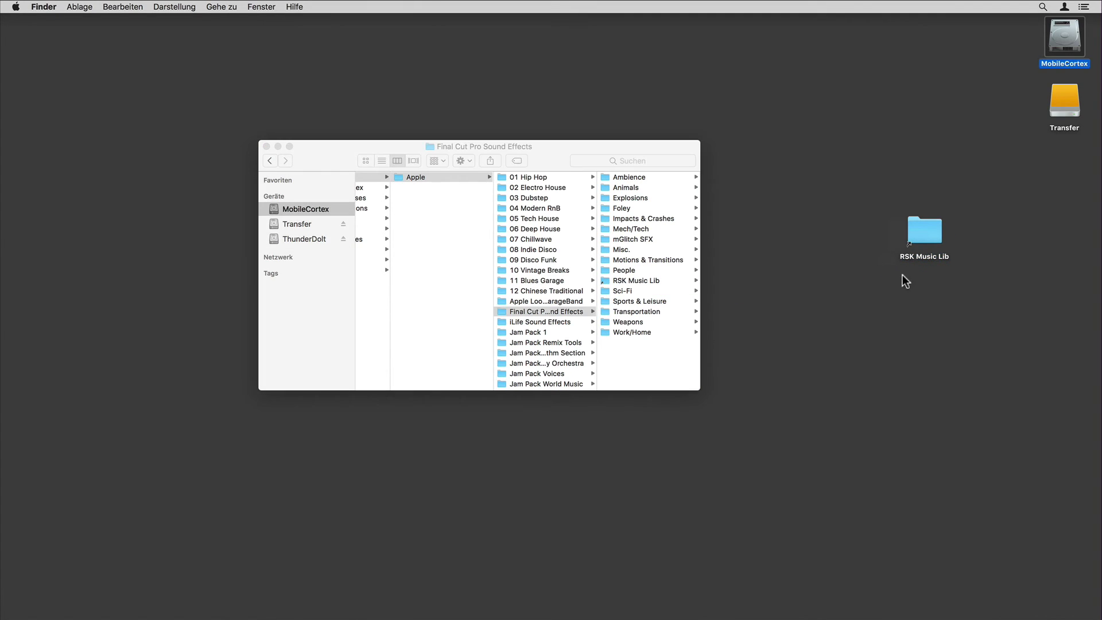
left_click(266, 147)
double_click(928, 231)
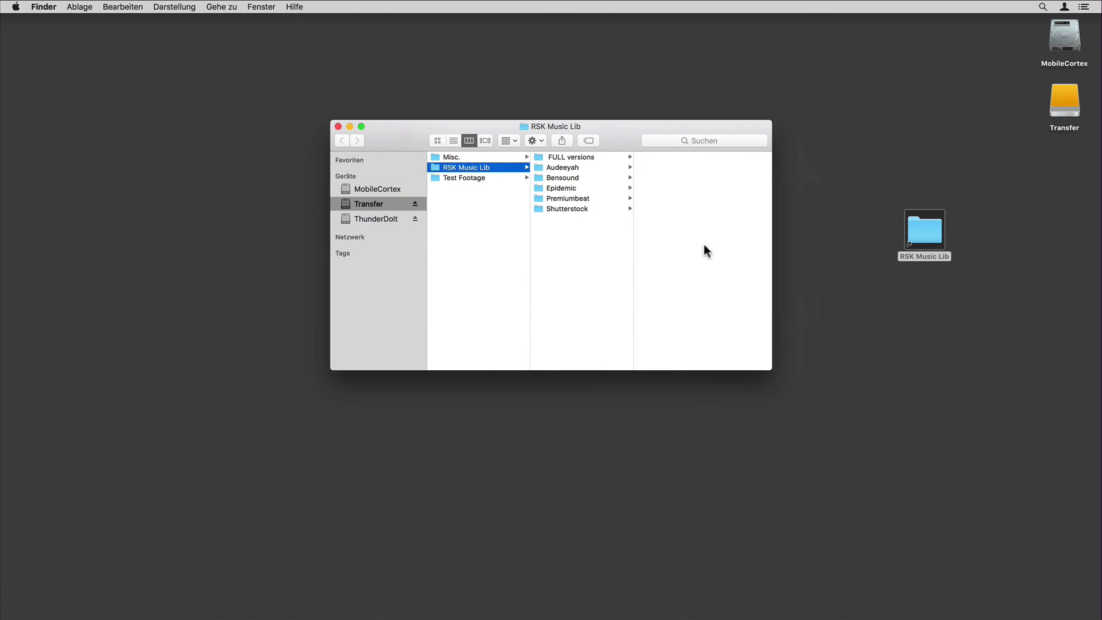